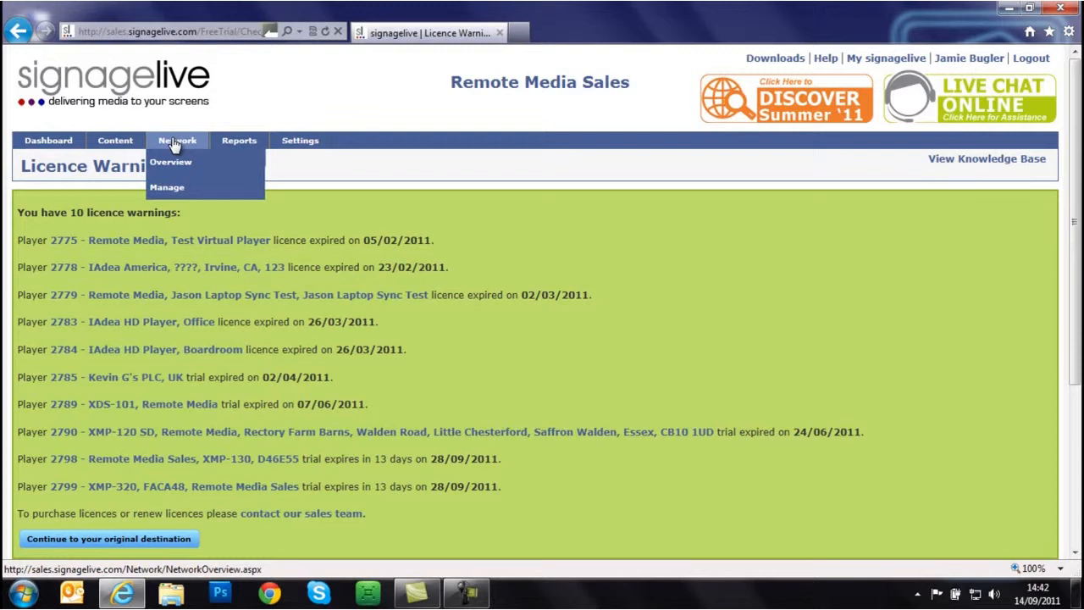
Open the network's sync group management page and acknowledge the warning about synchronising players.
left_click(174, 196)
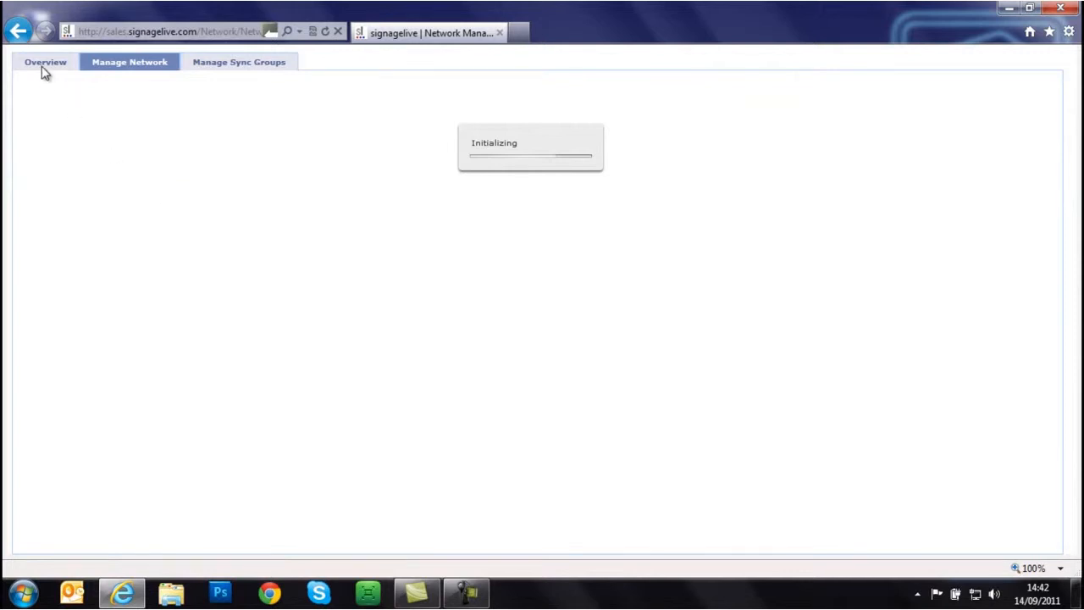
mouse_move(45, 72)
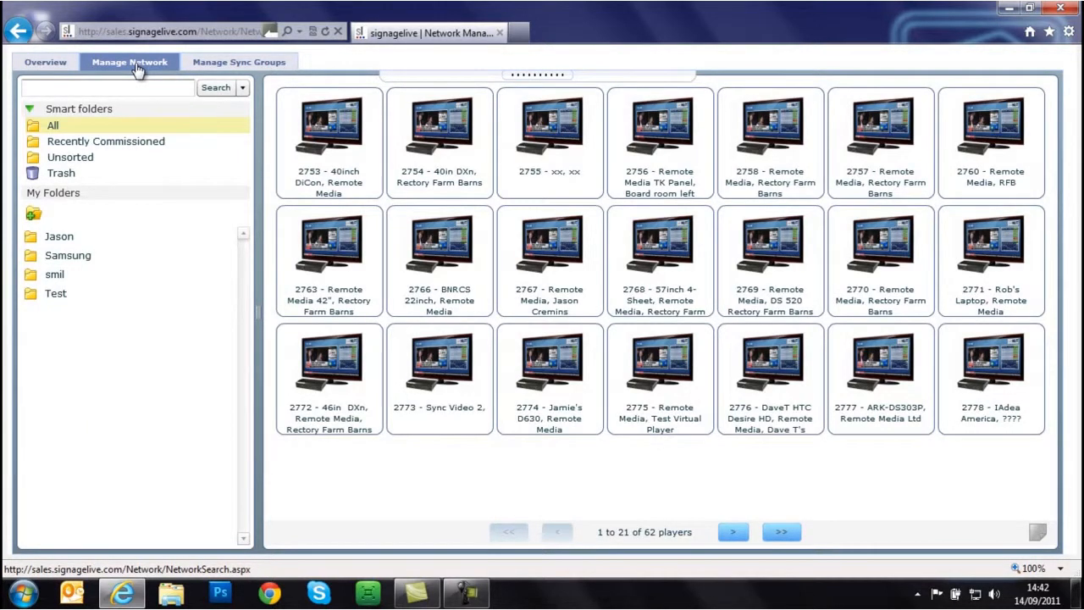
left_click(217, 67)
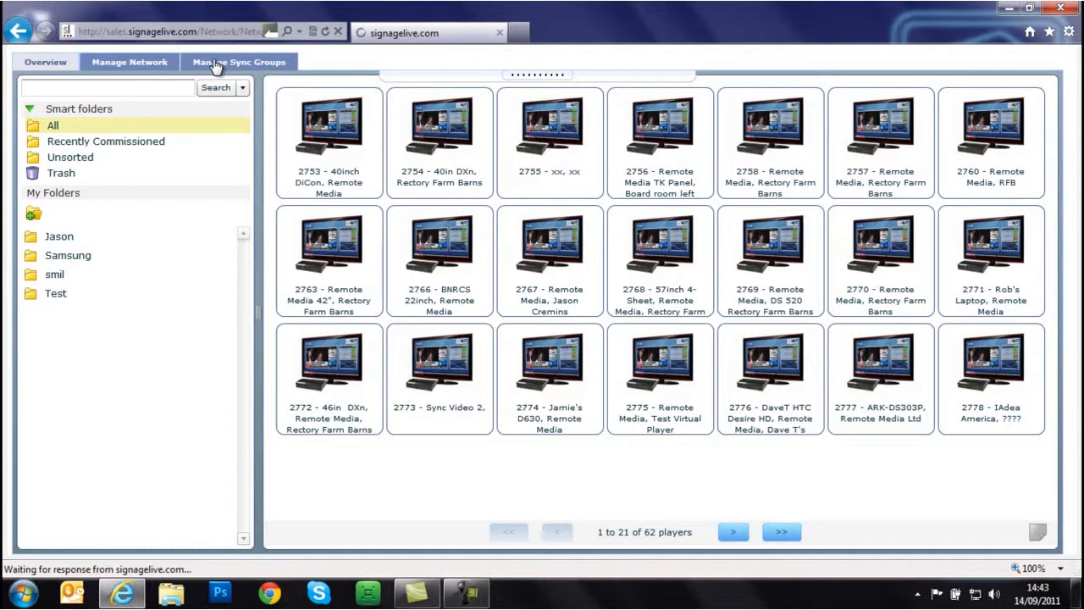
left_click(216, 67)
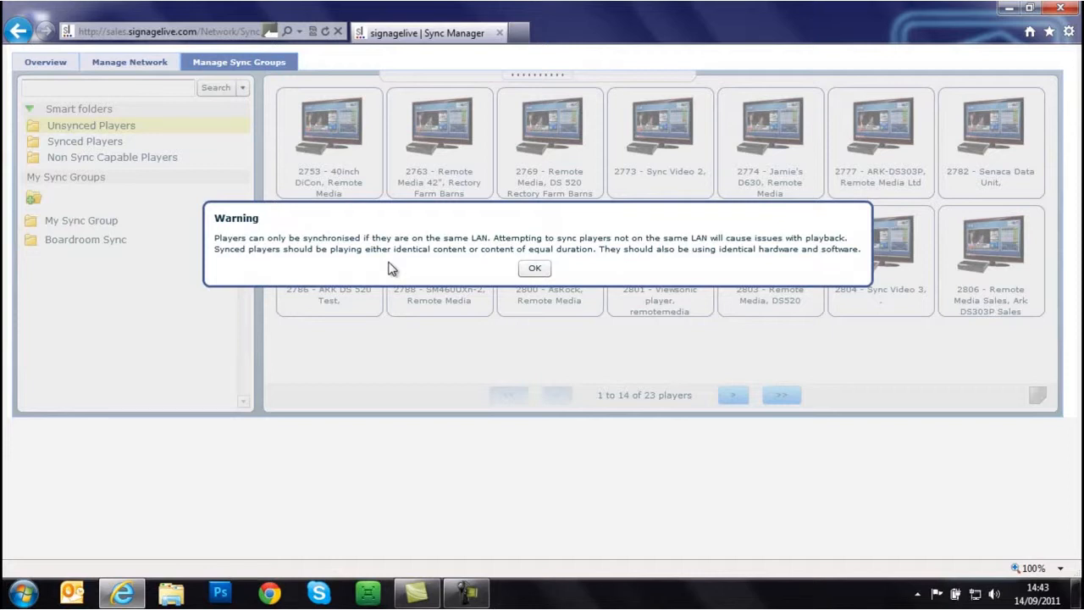
left_click(534, 267)
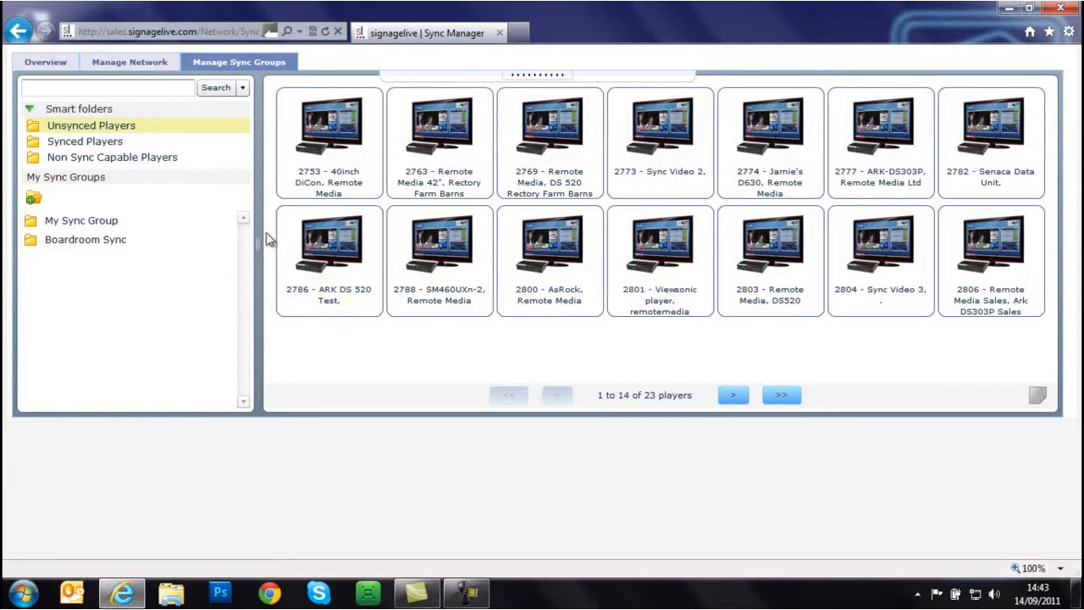
Create a new sync group named with the account holder's first name followed by "Sync Group".
left_click(34, 200)
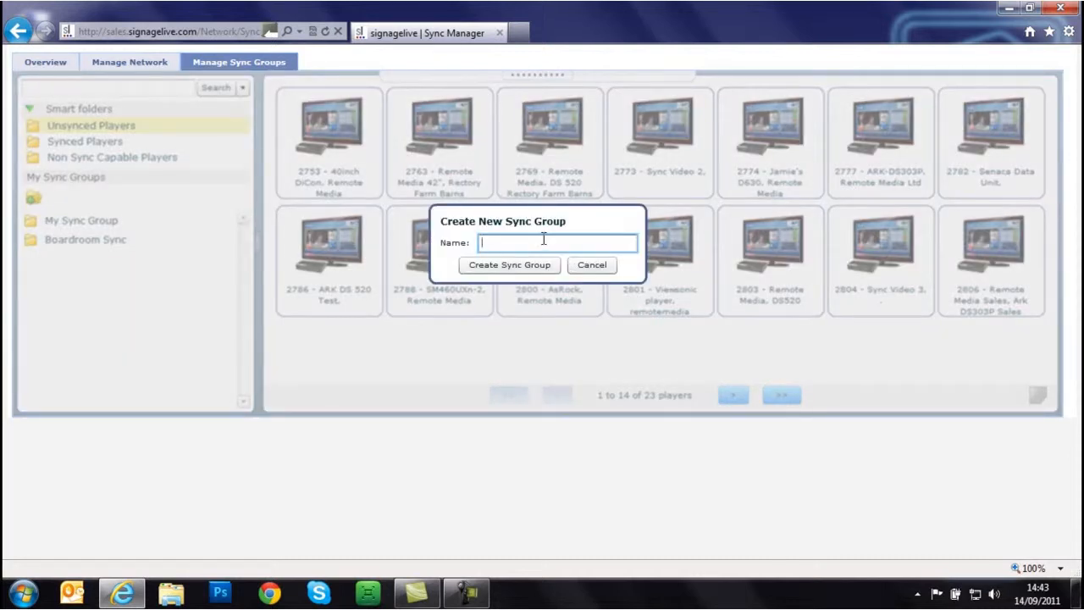
type("Jamie Sync Group")
left_click(526, 267)
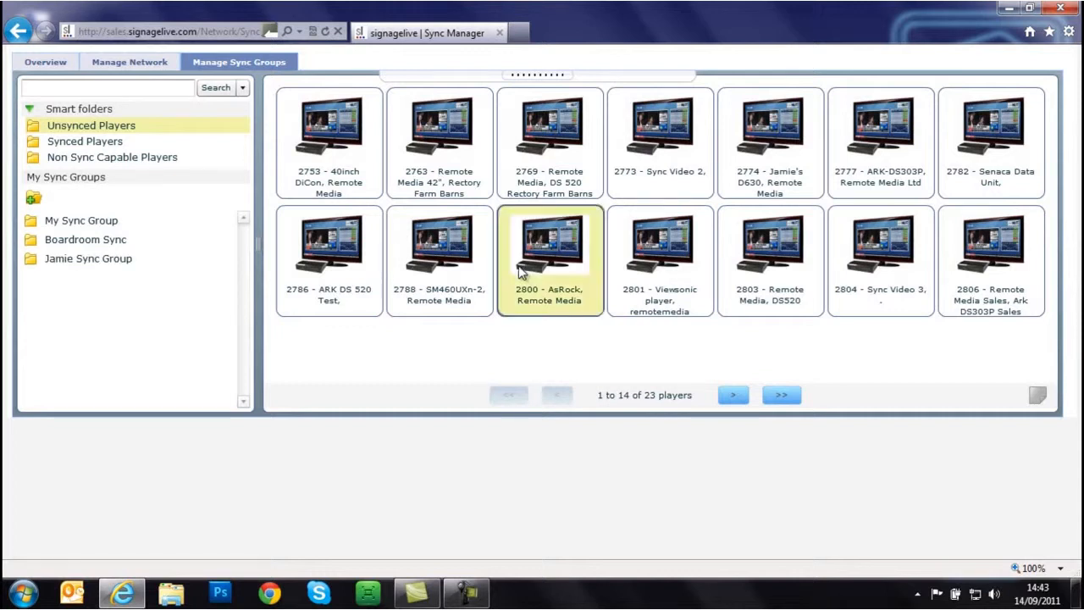
Search the players for "sync" and add Sync Video 1, Sync Video 2 and Sync Video 3 to the new sync group.
left_click(134, 86)
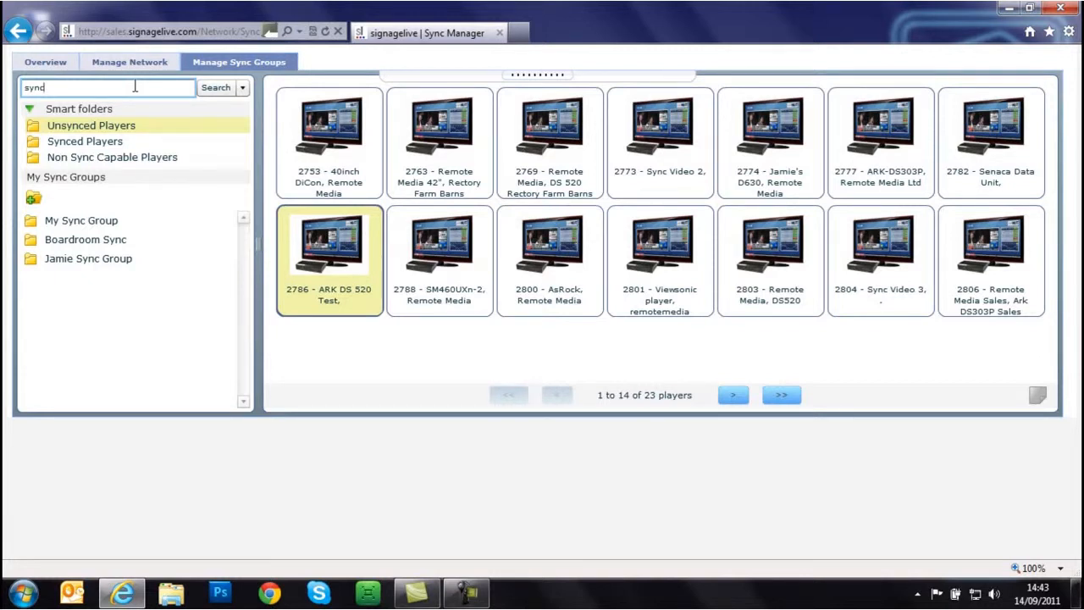
type("sync")
key("Return")
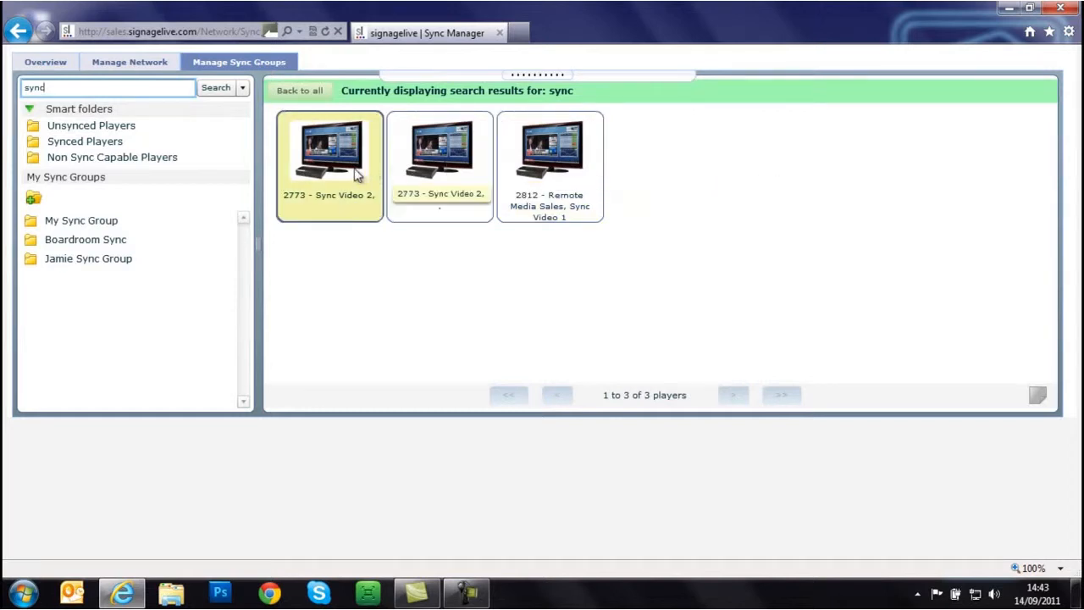
left_click(520, 174)
left_click(353, 175)
left_click(415, 186)
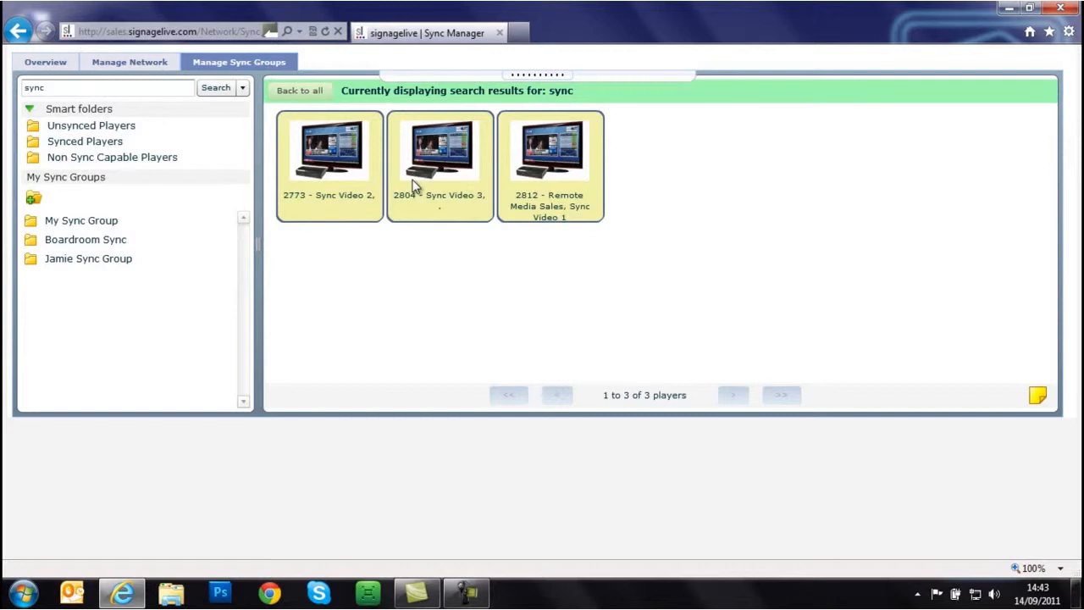
left_click_drag(371, 192, 161, 270)
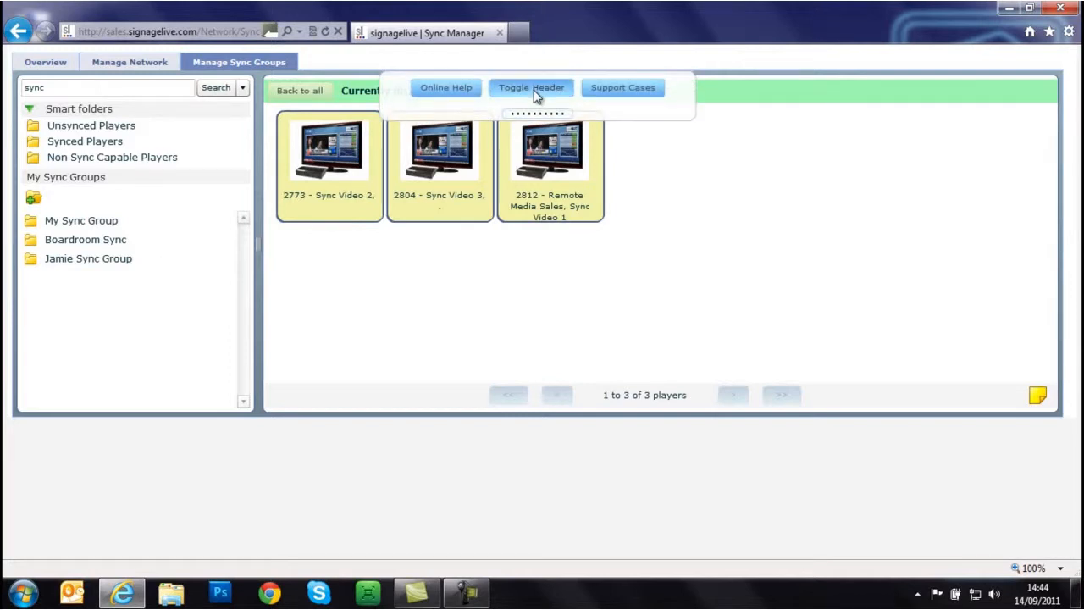
Show the page header, open the playlist creation page and search the assets for "sync".
left_click(533, 89)
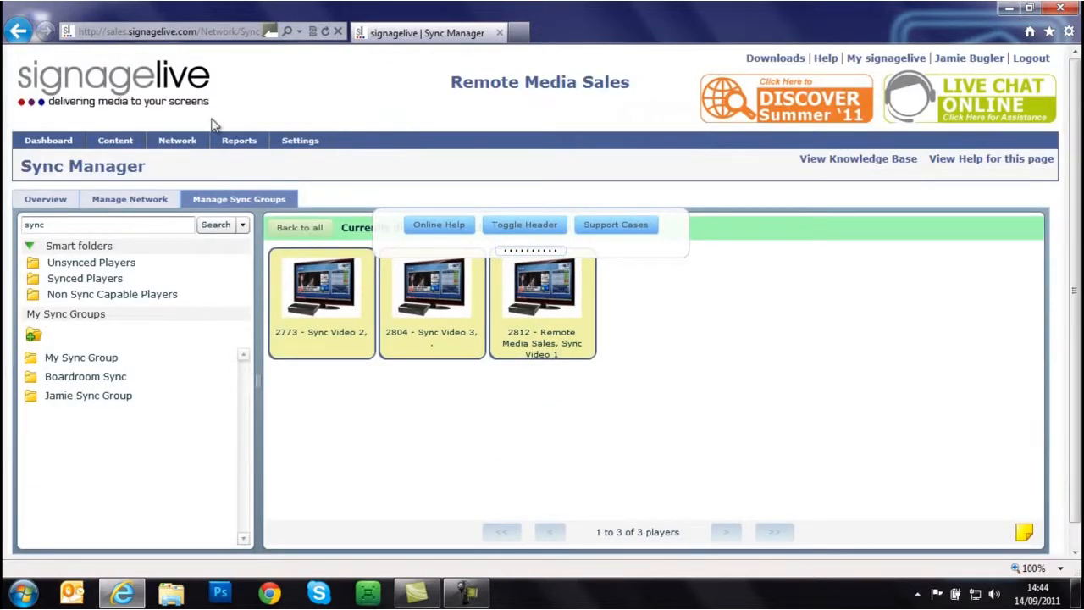
mouse_move(115, 143)
left_click(108, 190)
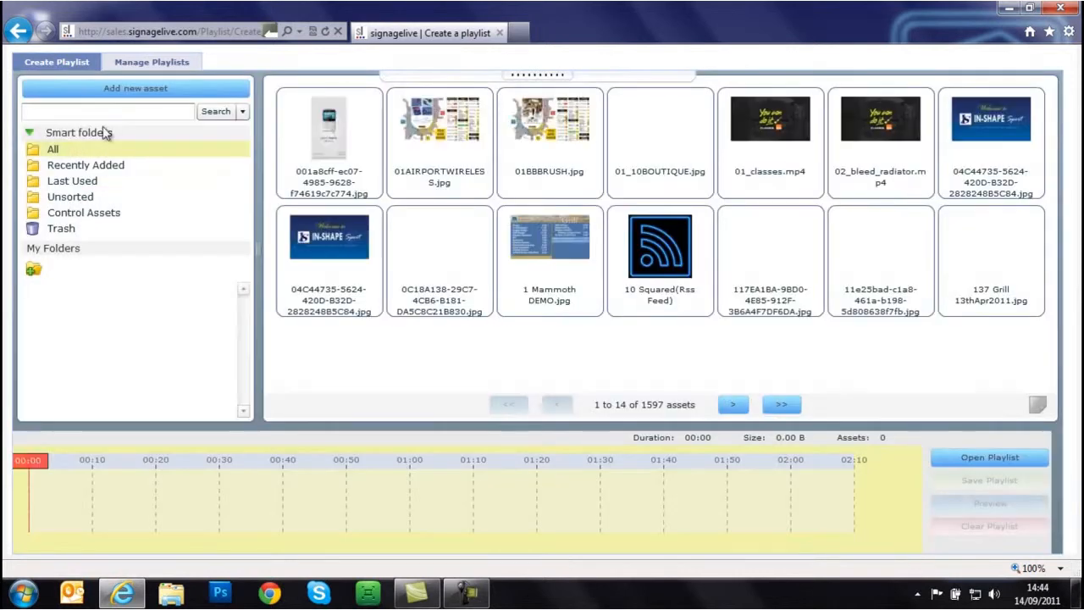
left_click(91, 107)
type("sync")
key("Return")
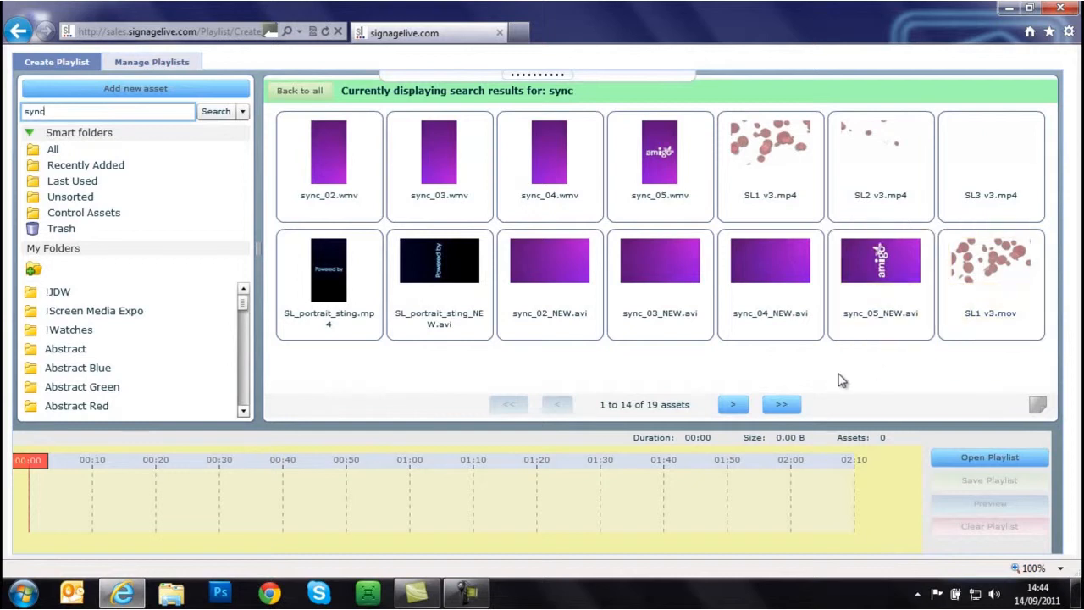
Add SL1 v3.mov and sync_test_1.wmv in that order to the empty playlist timeline.
left_click(732, 405)
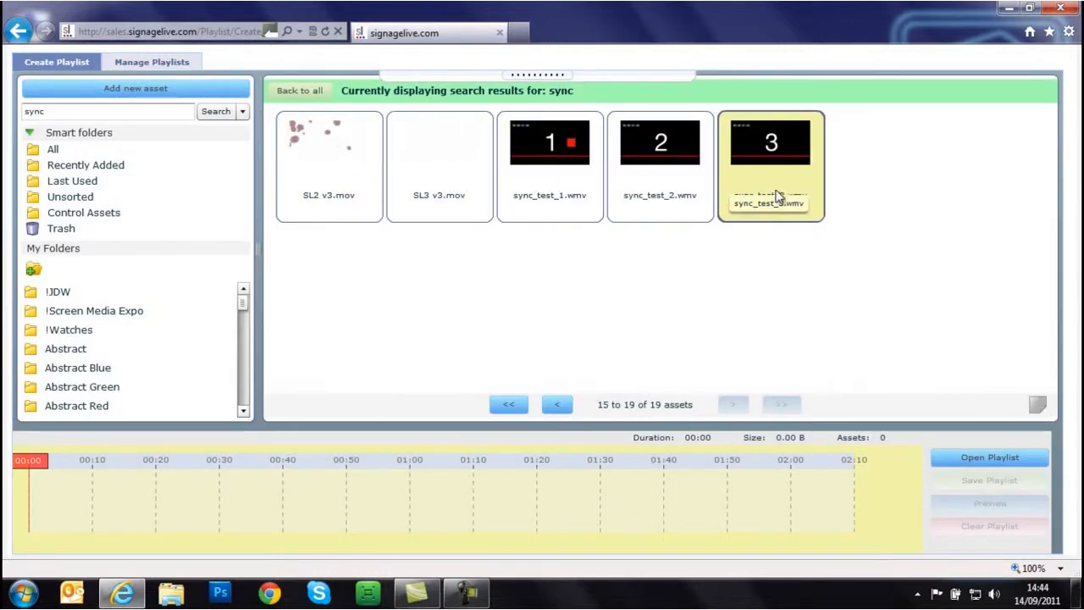
left_click(556, 405)
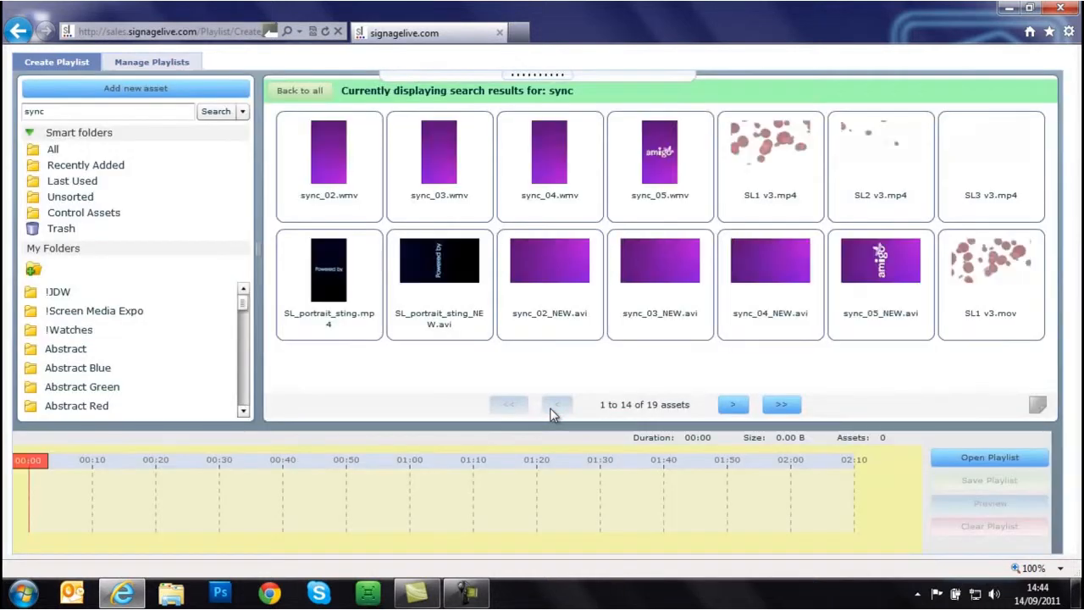
left_click_drag(993, 305, 570, 503)
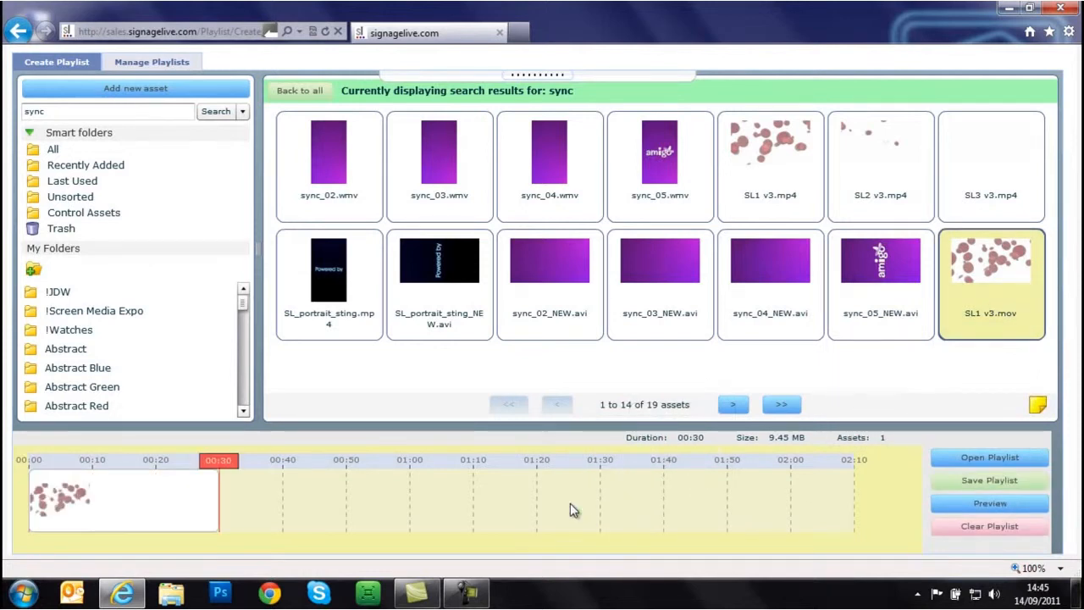
left_click(733, 405)
left_click_drag(581, 154, 311, 488)
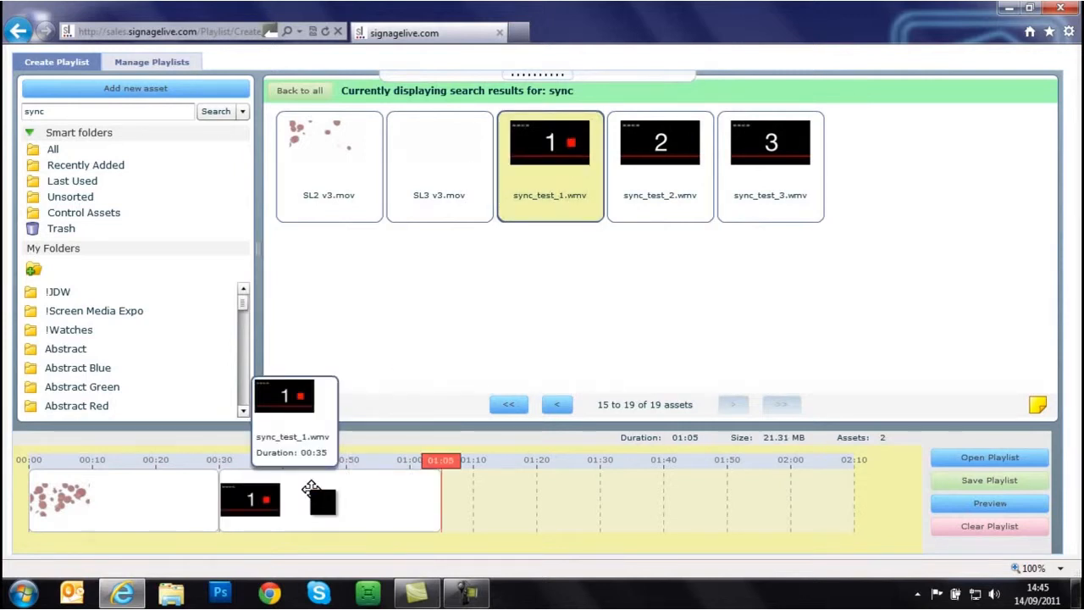
Save the playlist under the account holder's first name followed by "sync player 1" and acknowledge the save.
left_click(956, 482)
left_click(552, 303)
type("Jamis")
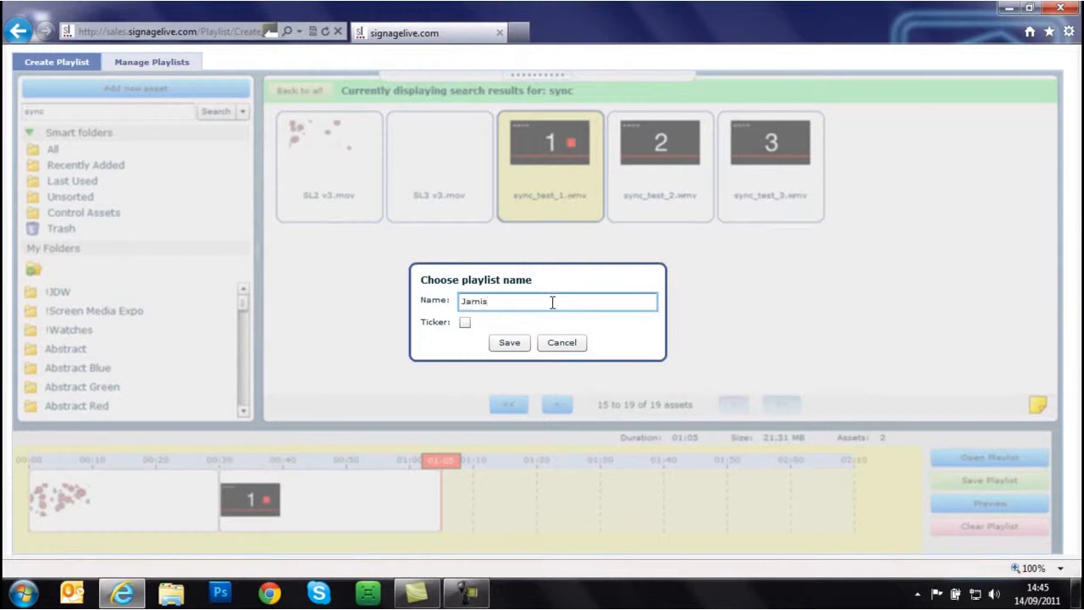
type(" sync player 1")
left_click(509, 342)
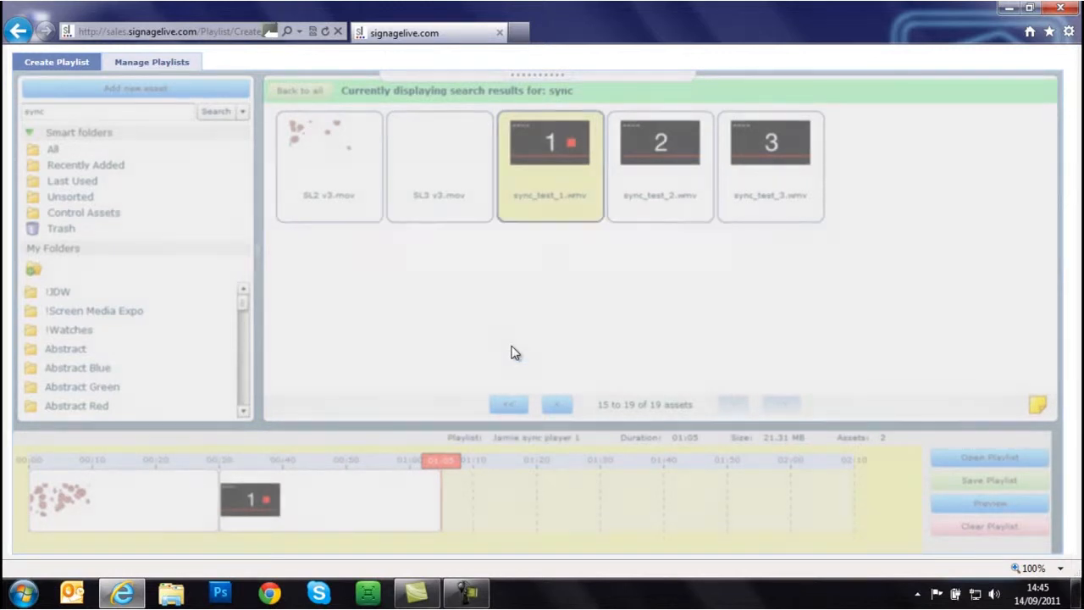
left_click(535, 333)
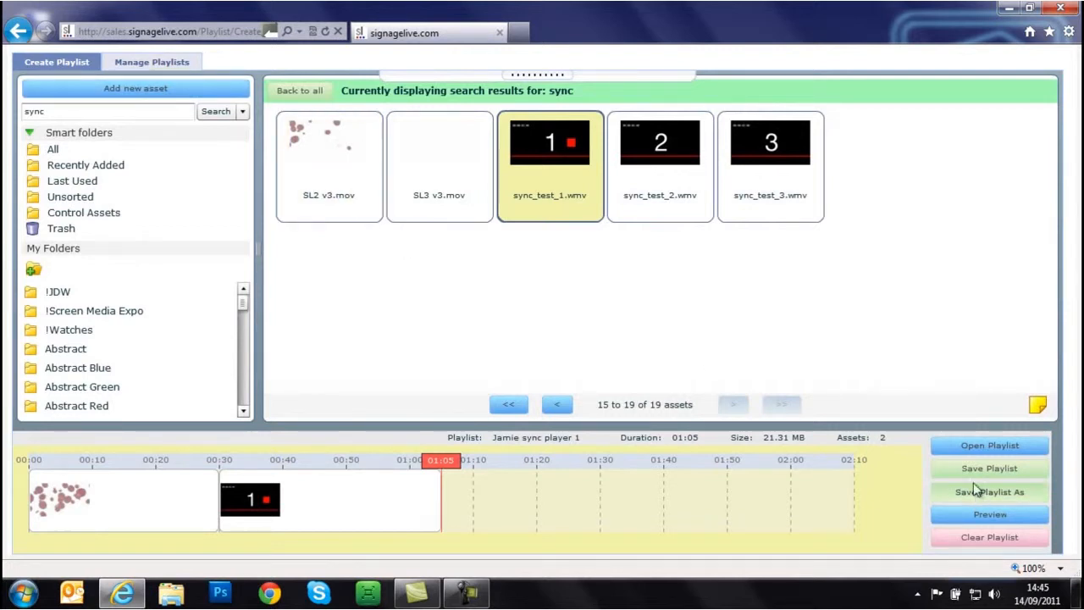
Replace the two timeline clips with SL2 v3.mov followed by sync_test_2.wmv.
left_click_drag(113, 518, 307, 377)
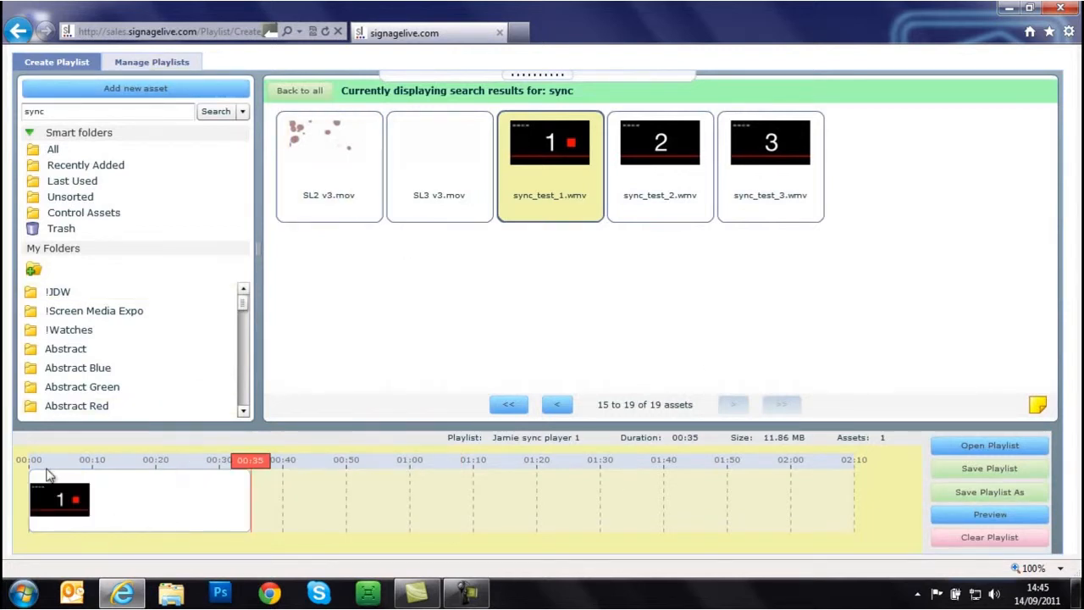
left_click_drag(77, 500, 293, 388)
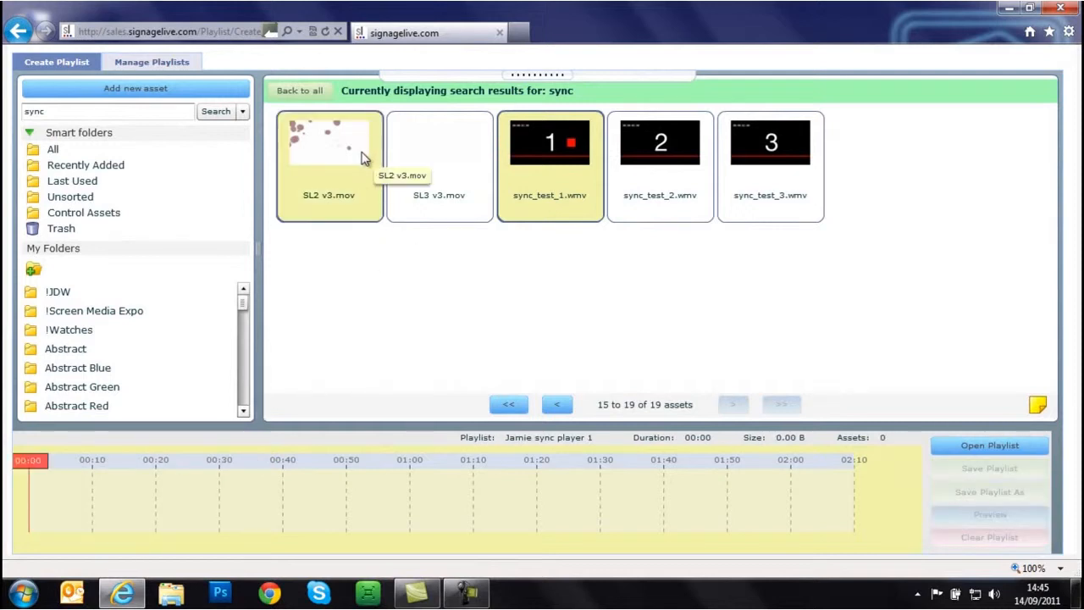
left_click_drag(362, 158, 229, 493)
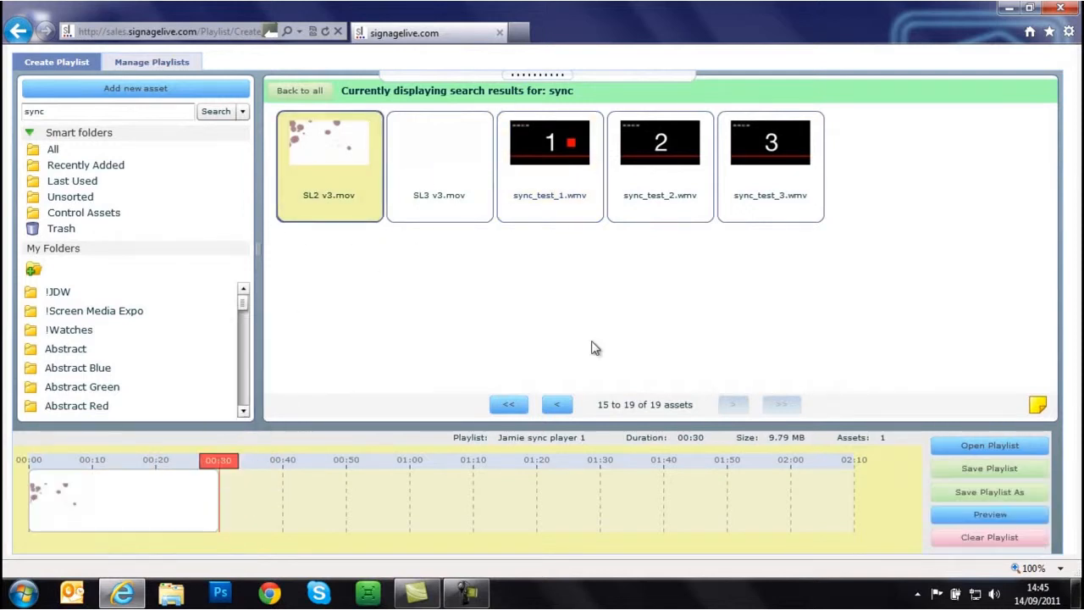
left_click_drag(688, 168, 476, 518)
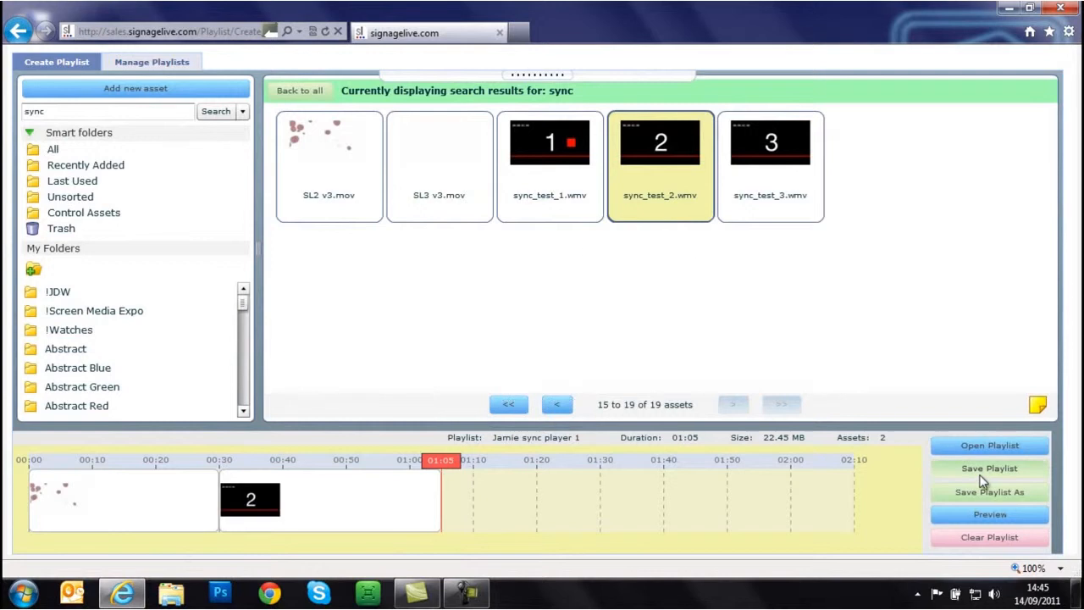
Save the playlist as a new copy whose name ends in "sync player 2" and acknowledge the save.
left_click(983, 493)
left_click(562, 301)
type("2")
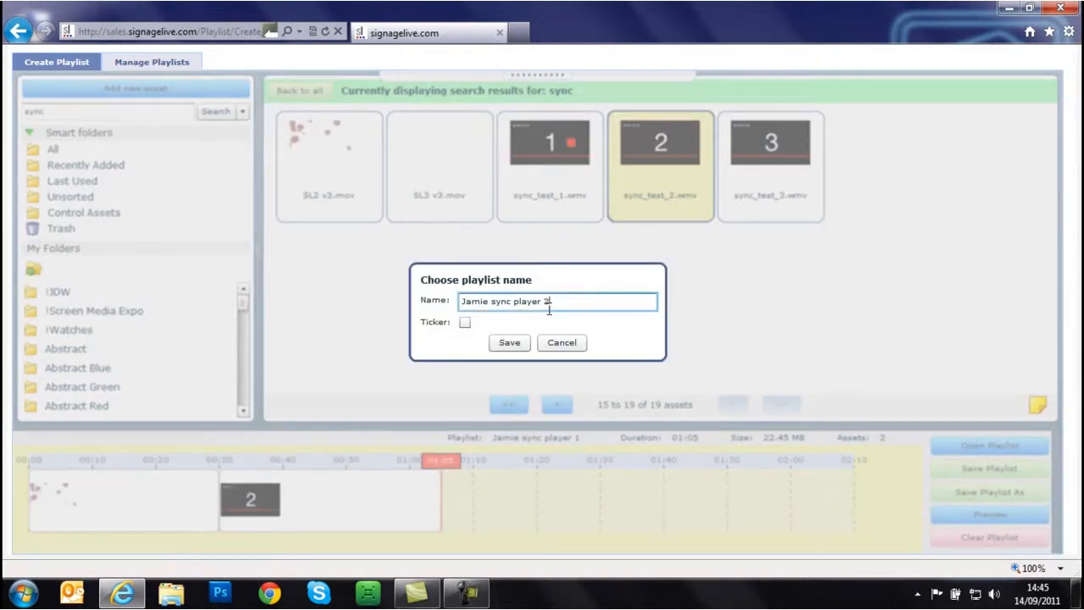
left_click(510, 342)
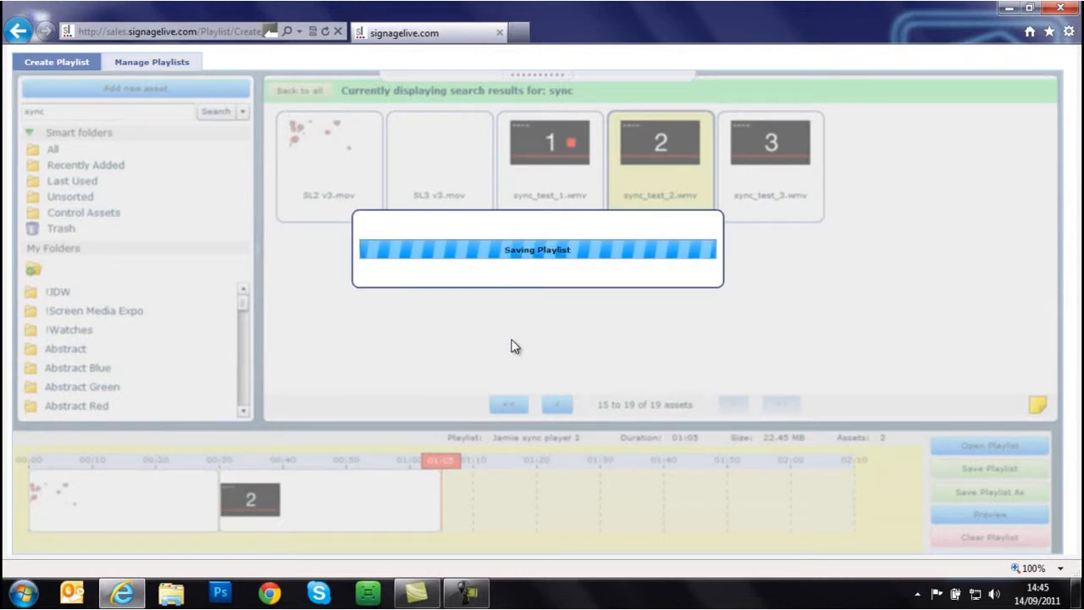
left_click(532, 334)
Replace the two timeline clips with SL3 v3.mov followed by sync_test_3.wmv.
left_click_drag(145, 510, 265, 355)
left_click_drag(193, 507, 380, 292)
left_click_drag(440, 161, 246, 504)
left_click_drag(817, 151, 603, 475)
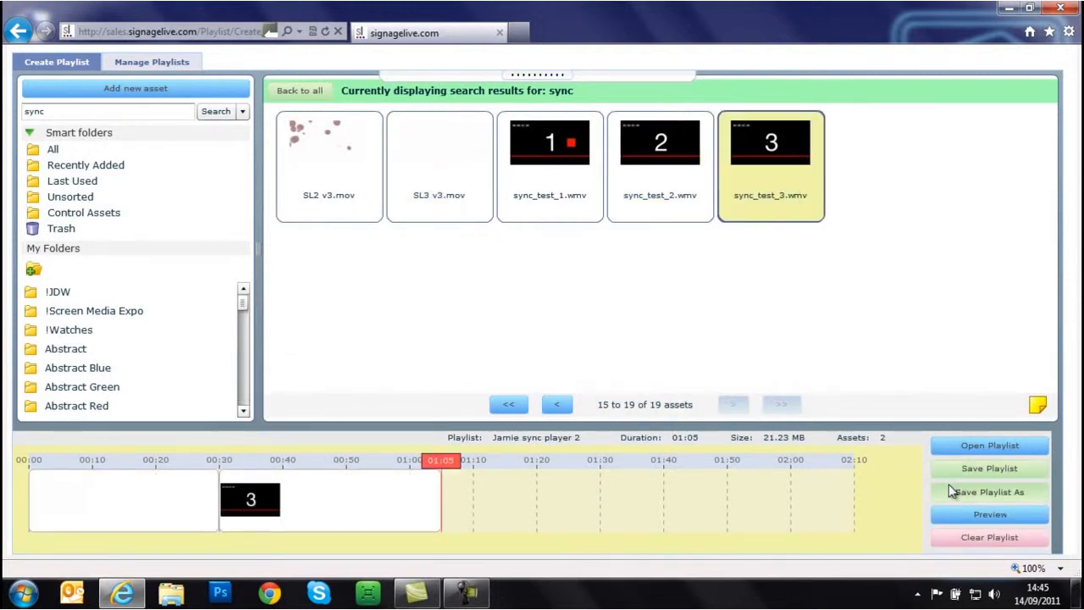
Save the playlist as a new copy whose name ends in "sync player 3" and acknowledge the save.
left_click(950, 490)
left_click(577, 301)
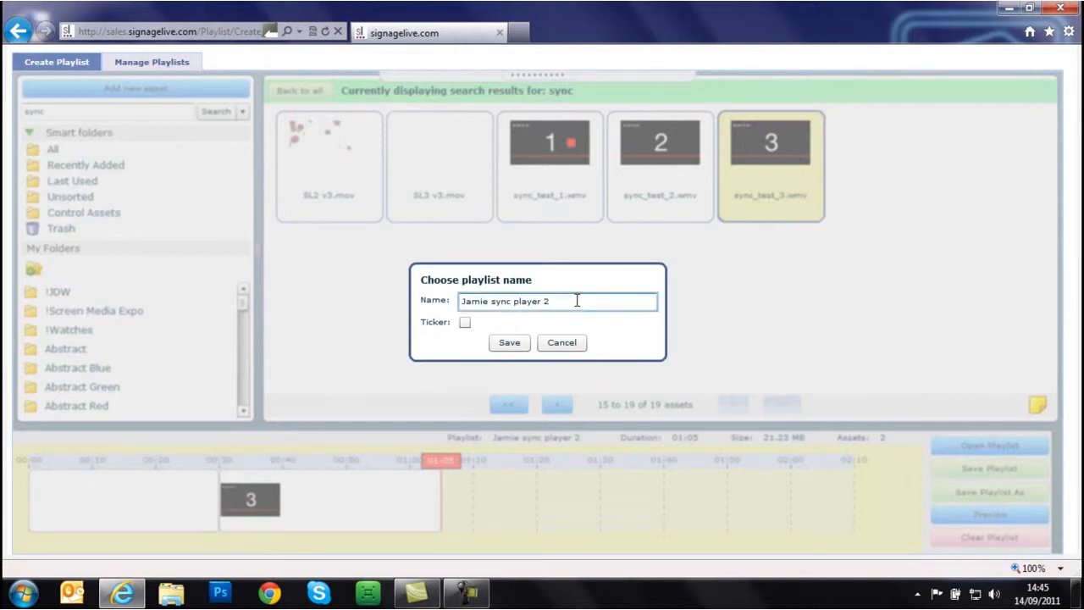
type("3")
left_click(510, 342)
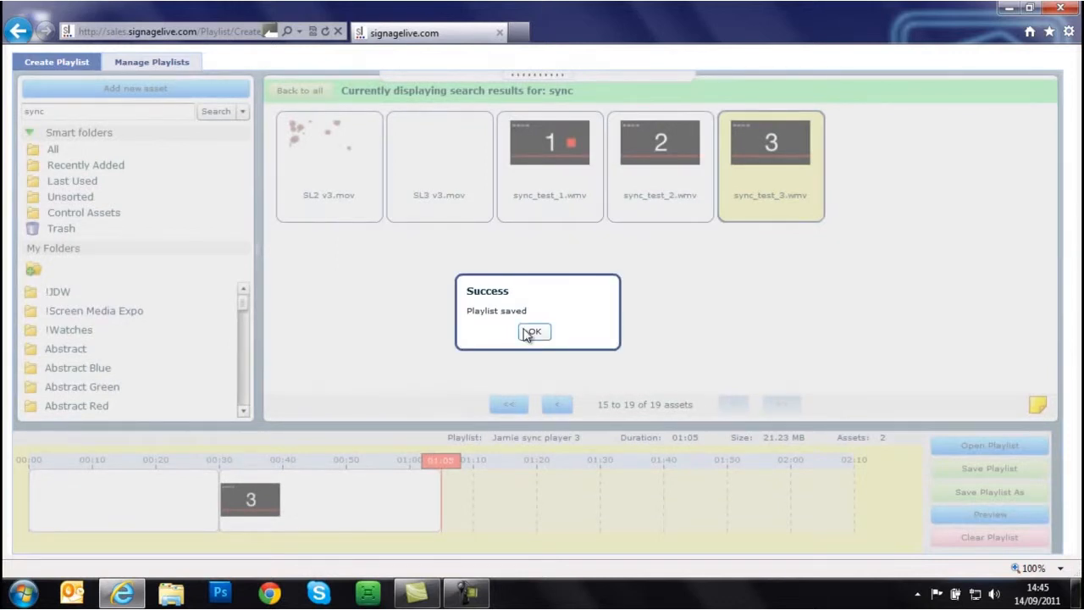
left_click(529, 332)
Bring back the page header and go to the deployments page for schedules and interrupts.
mouse_move(533, 63)
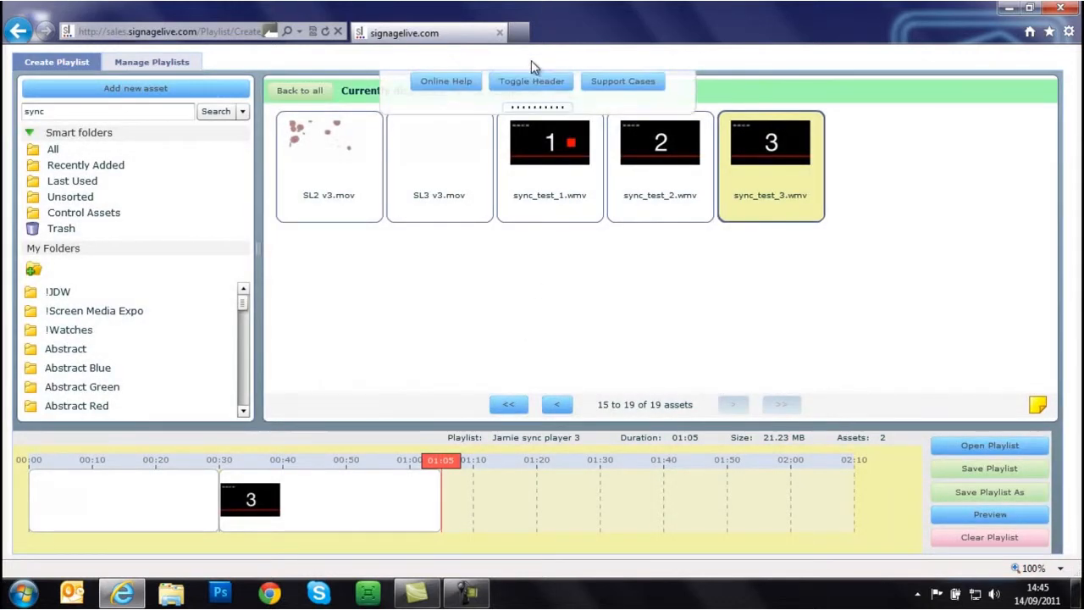
left_click(530, 88)
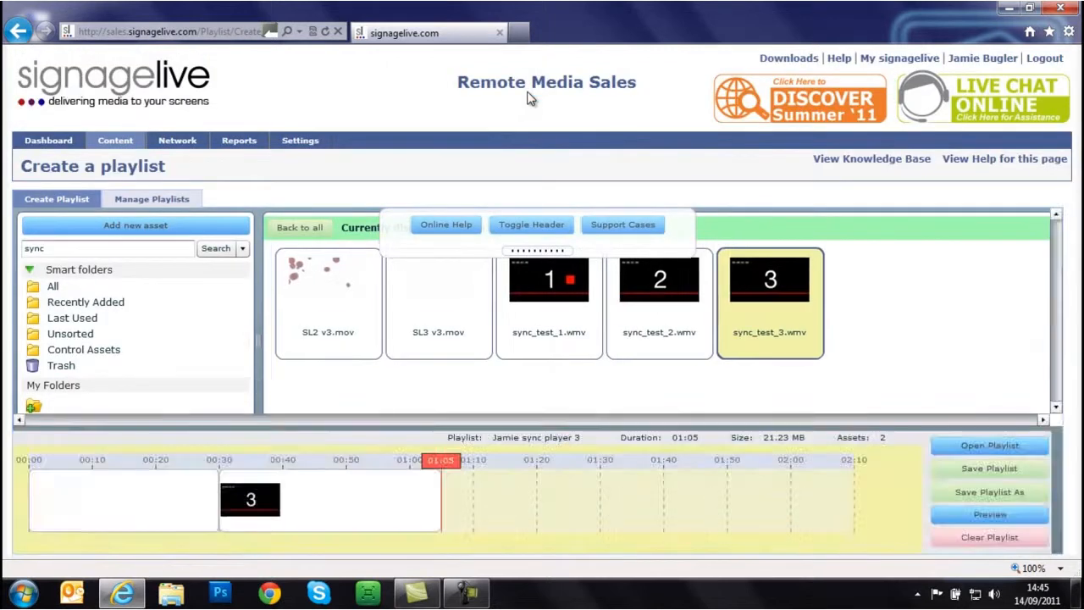
mouse_move(115, 143)
mouse_move(123, 240)
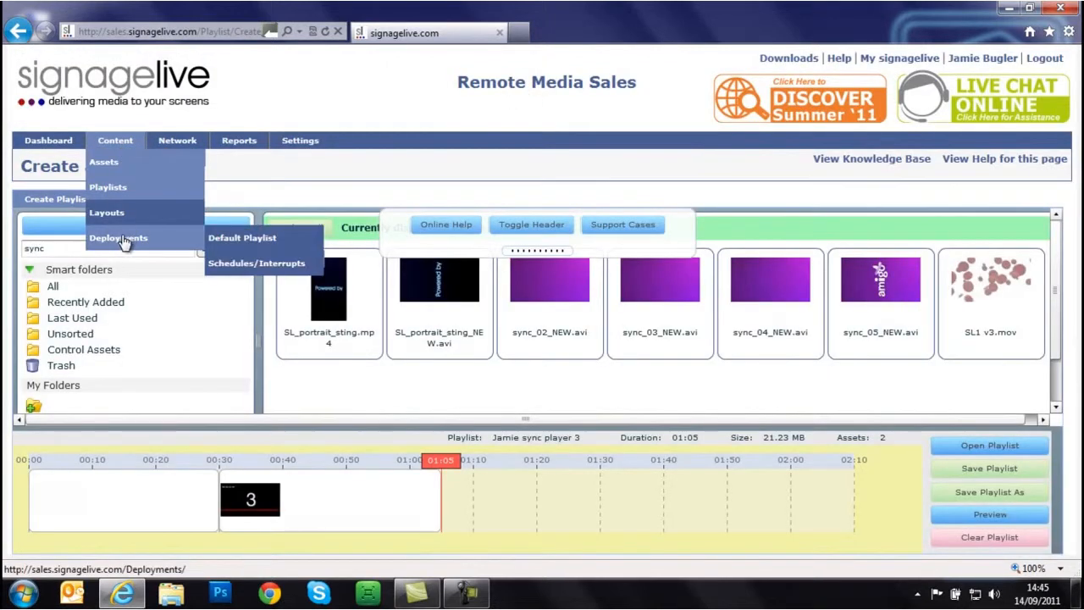
left_click(227, 264)
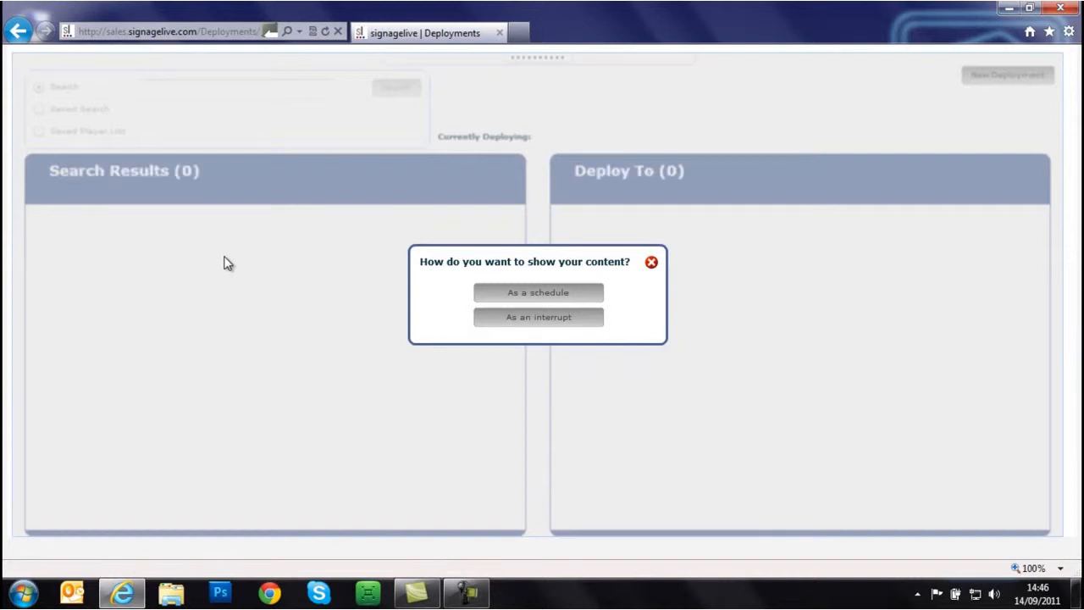
Set up a schedule starting now and running until further notice, using the recently added playlist whose name ends in "sync player 1".
left_click(501, 295)
left_click(505, 323)
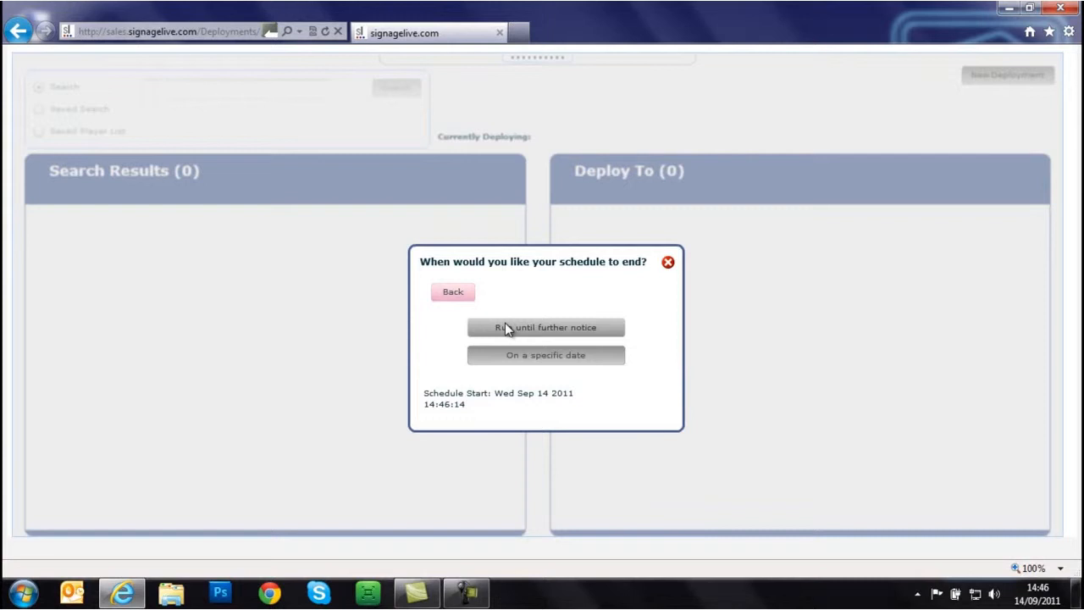
left_click(505, 325)
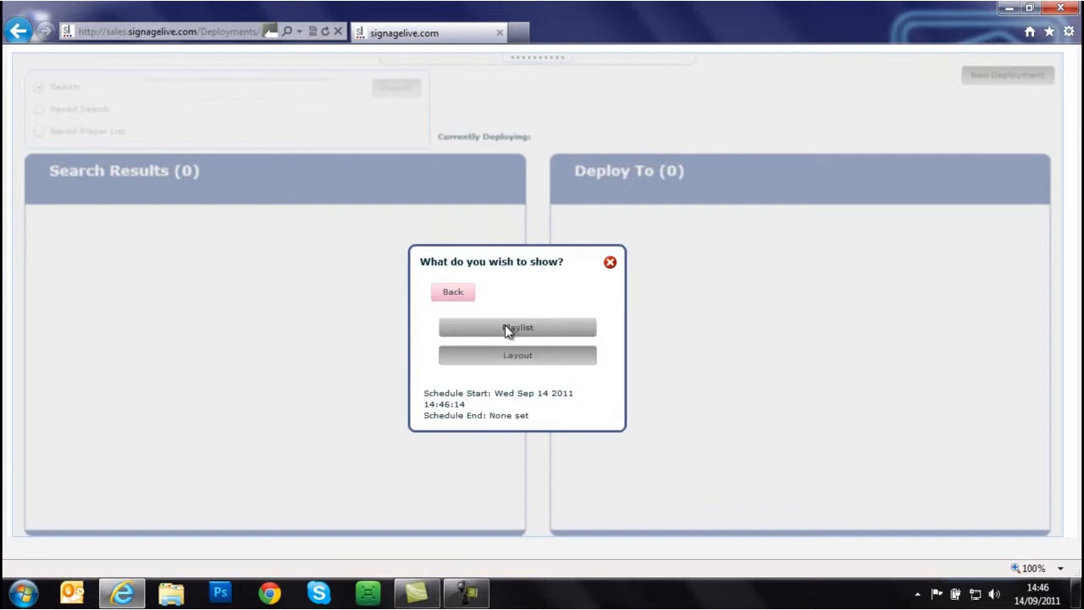
left_click(505, 327)
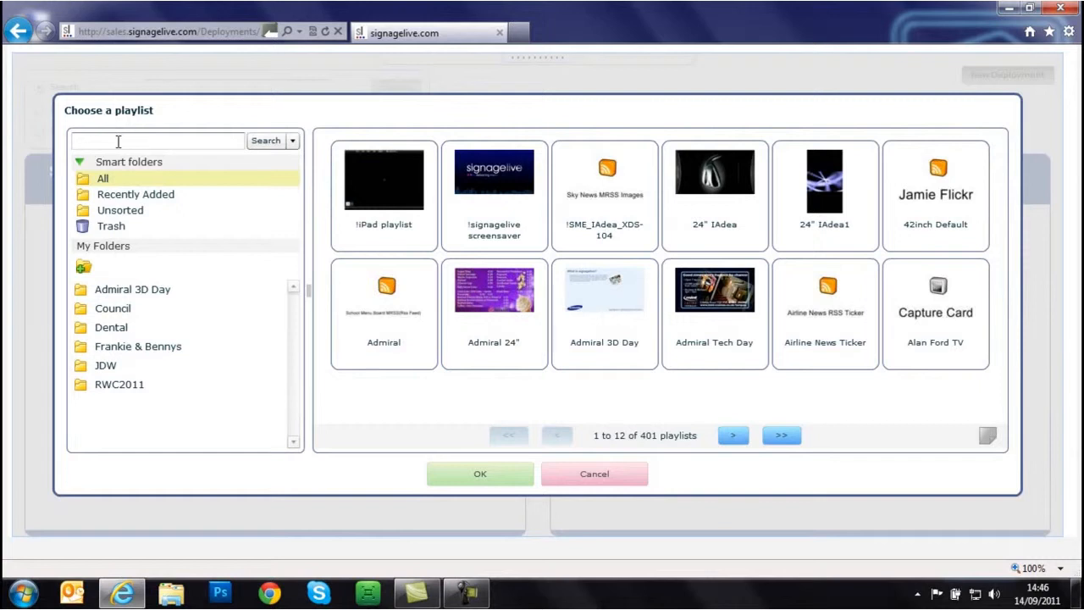
left_click(110, 194)
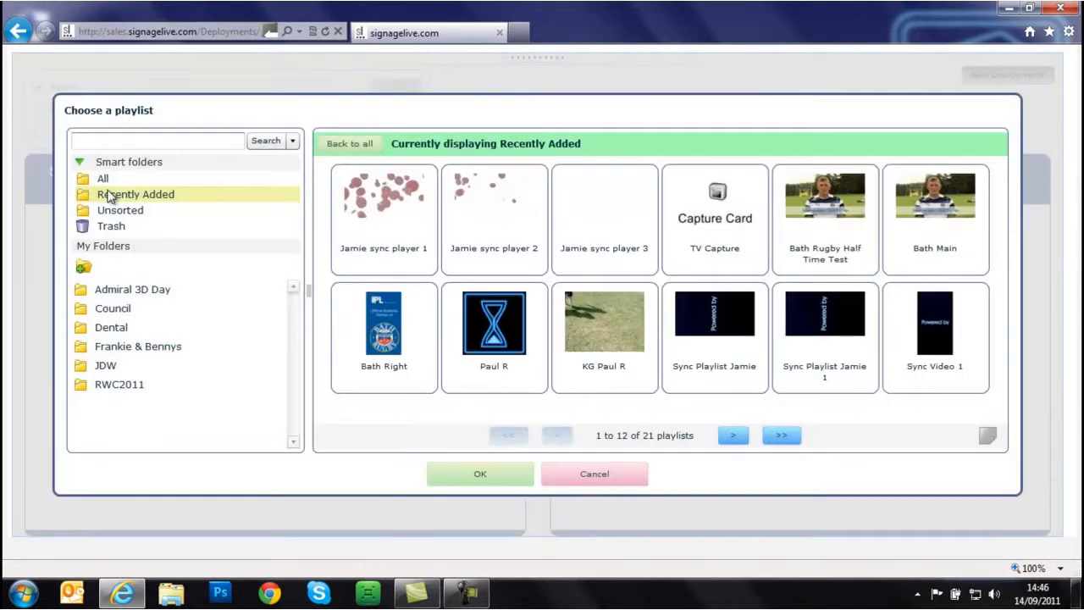
left_click(366, 214)
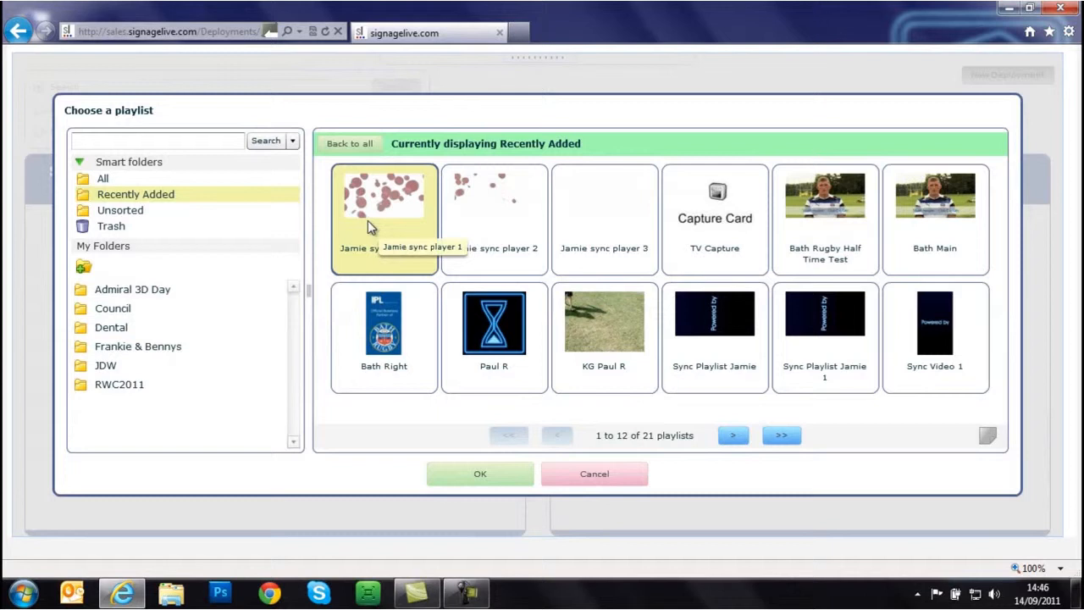
double_click(368, 221)
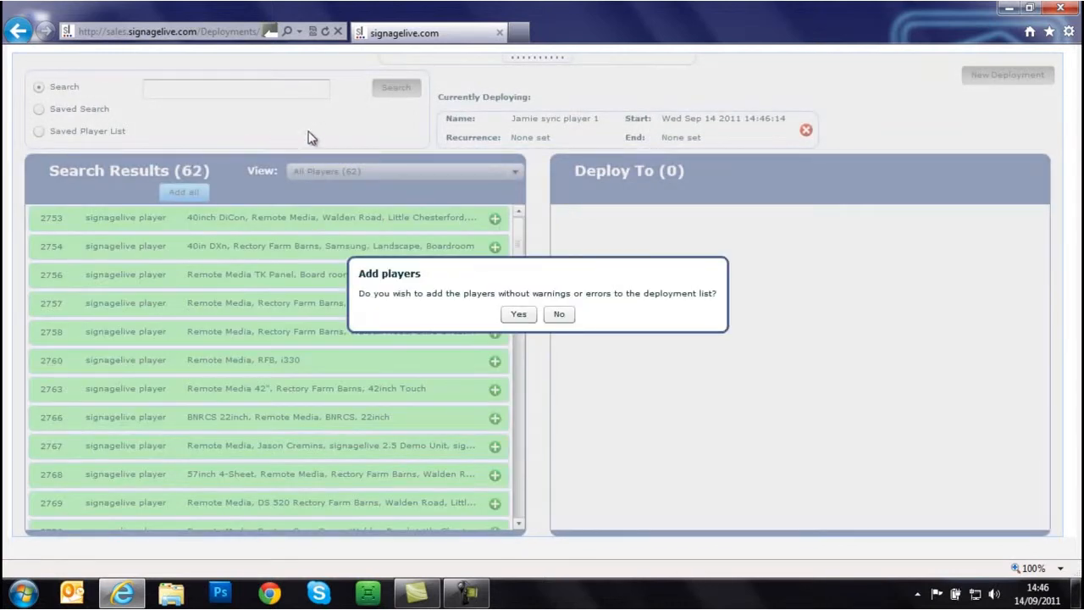
Search the players for "sync", declining to add all error-free players to the deployment list.
left_click(558, 315)
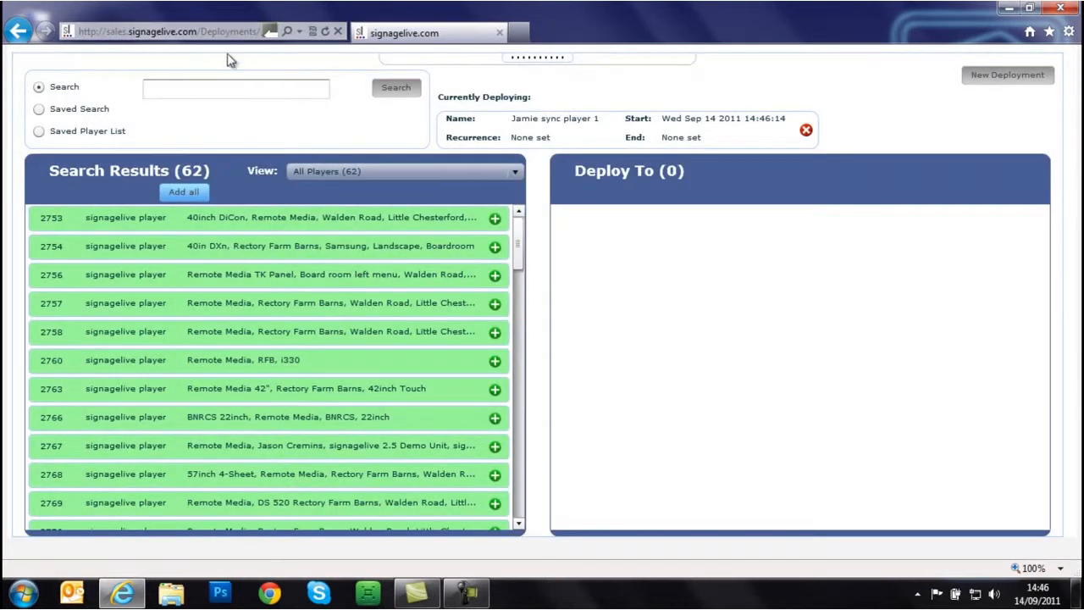
left_click(231, 92)
type("s")
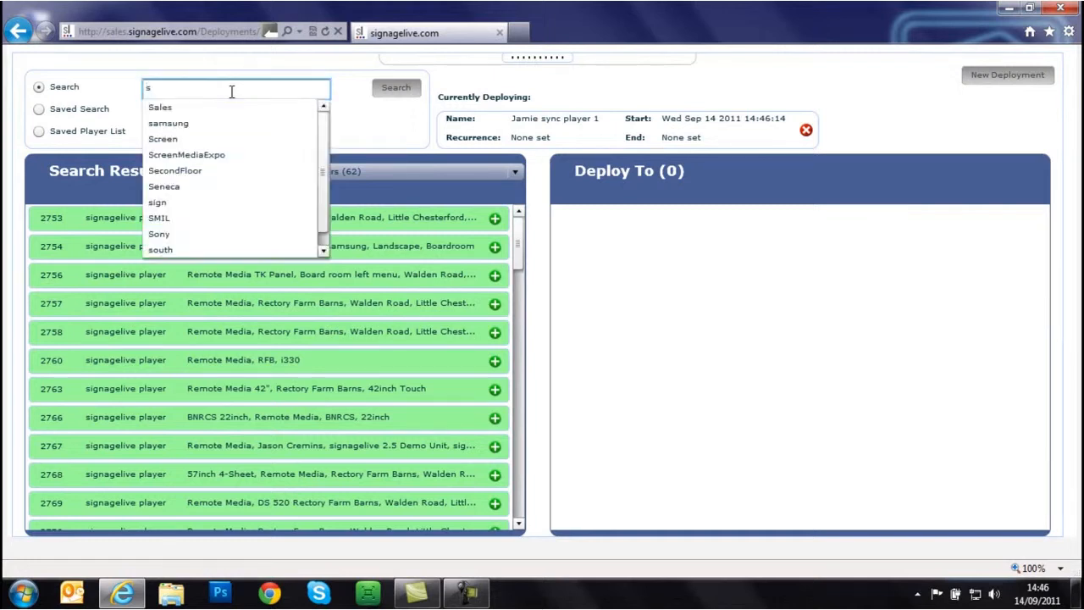
type("ync")
key("Return")
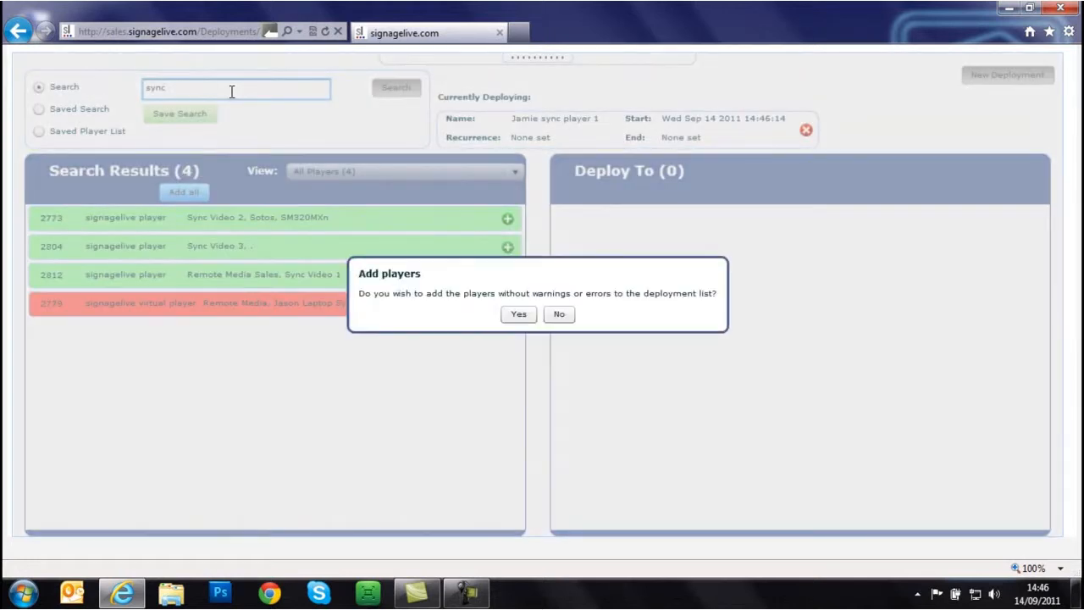
left_click(556, 315)
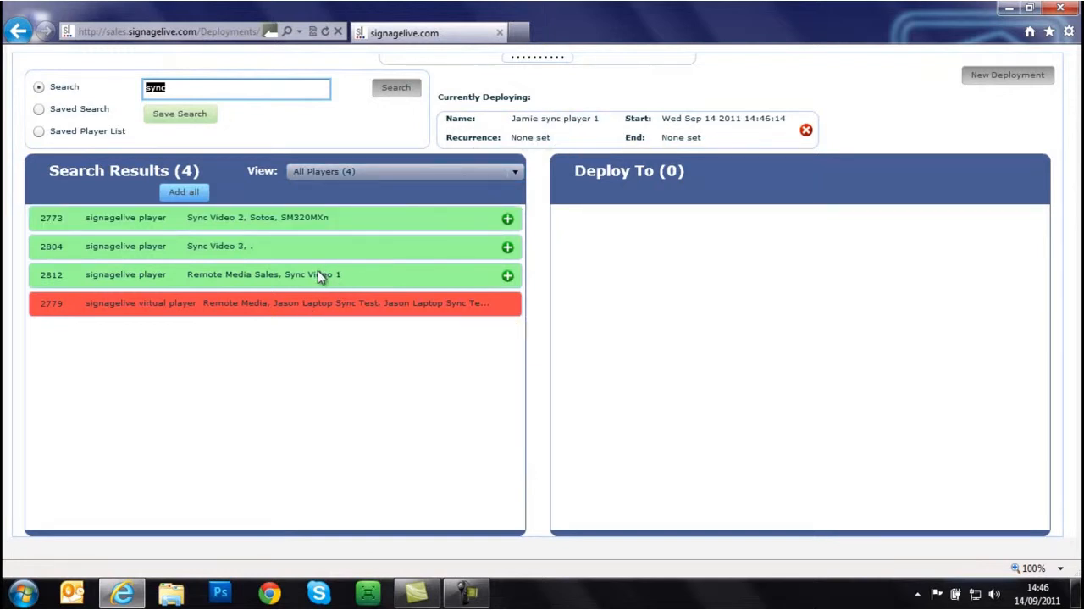
Deploy the first playlist to the Sync Video 1 player without saving the player list.
left_click(507, 276)
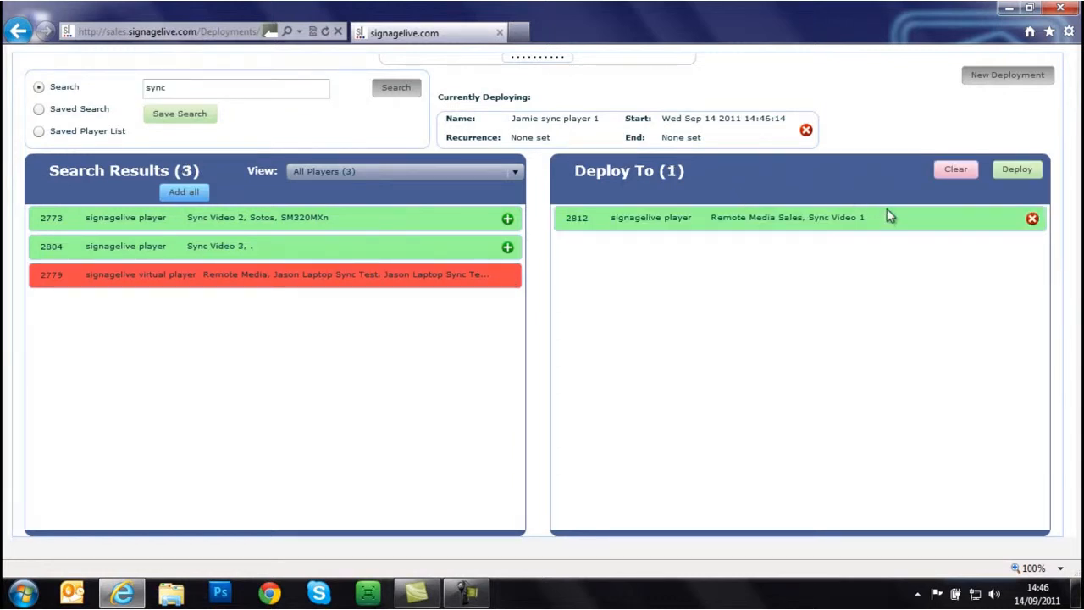
left_click(1010, 174)
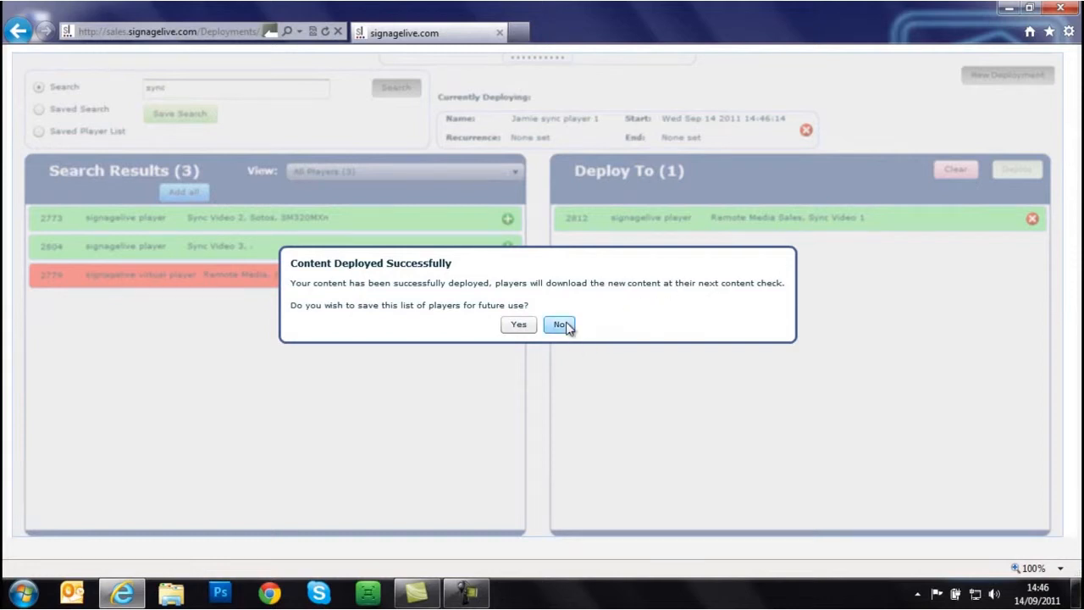
left_click(560, 325)
Start a new deployment scheduled from now until further notice, with the playlist whose name ends in "sync player 2".
left_click(1025, 77)
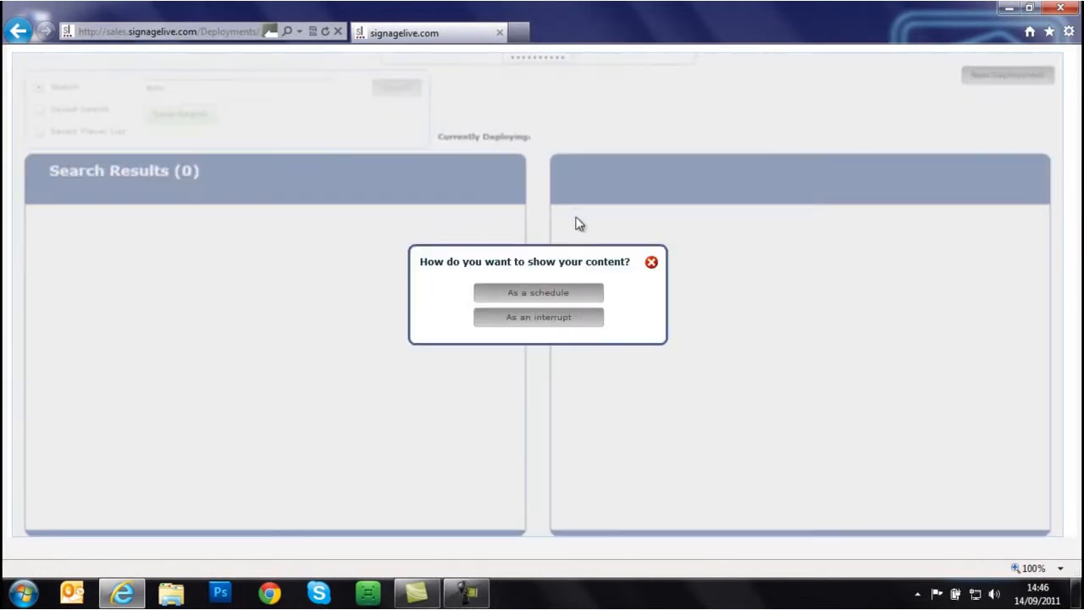
left_click(544, 290)
left_click(520, 326)
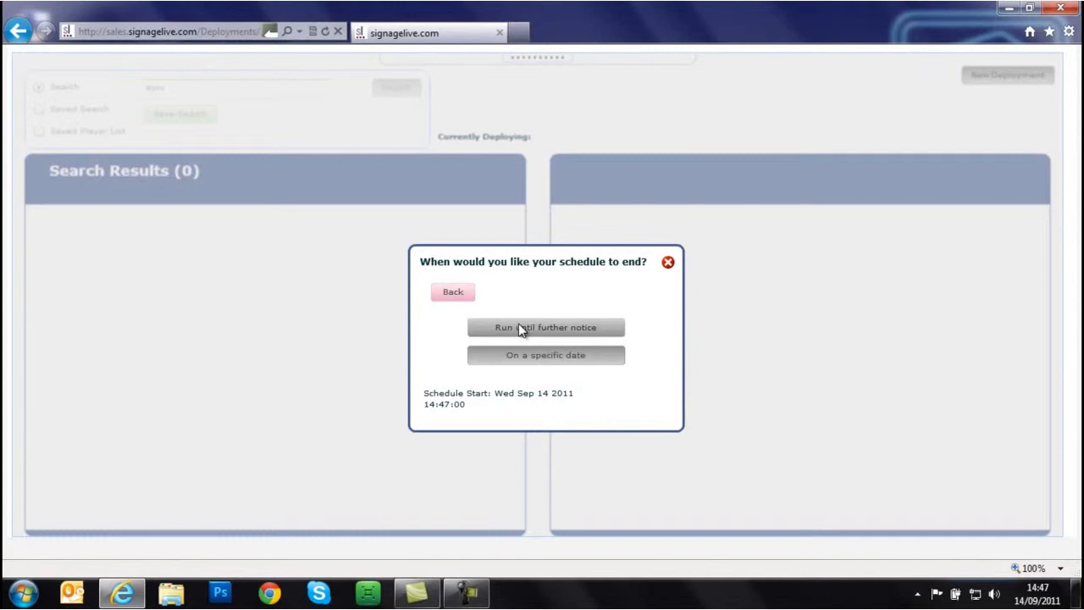
left_click(520, 328)
left_click(519, 327)
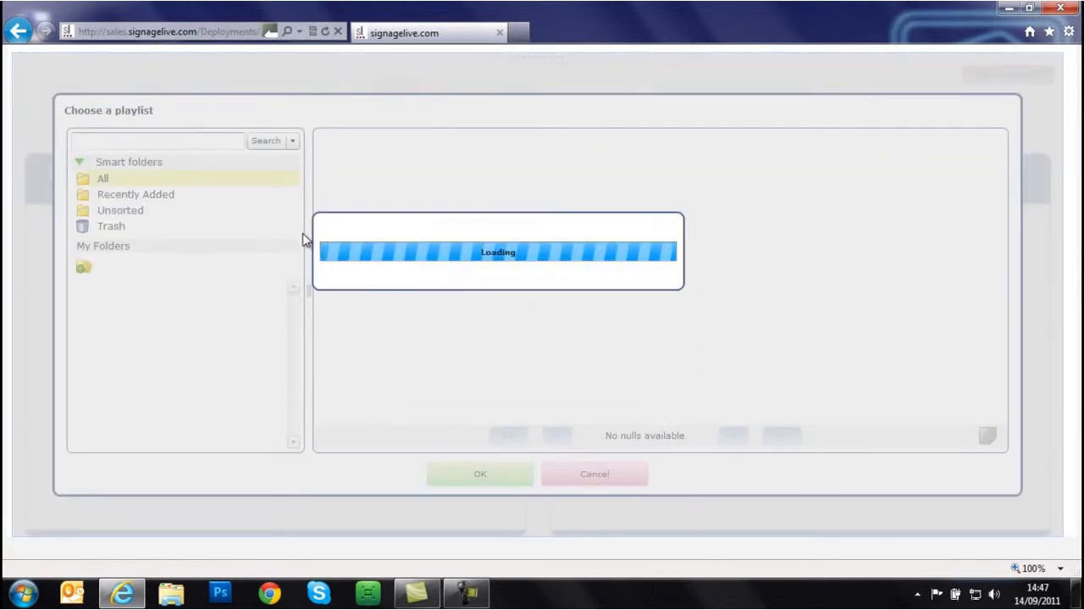
left_click(177, 196)
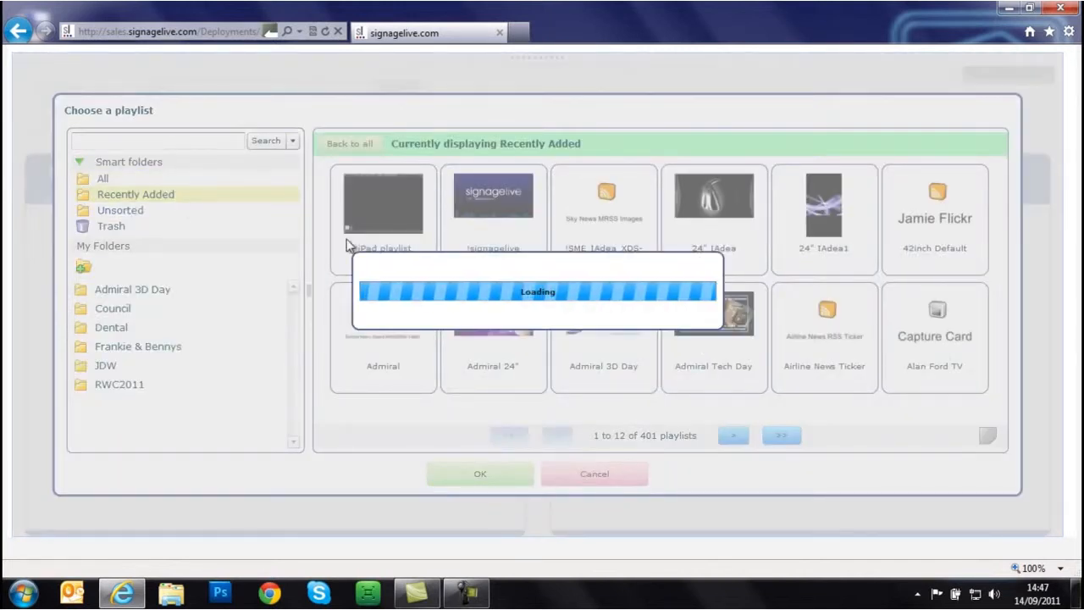
double_click(469, 248)
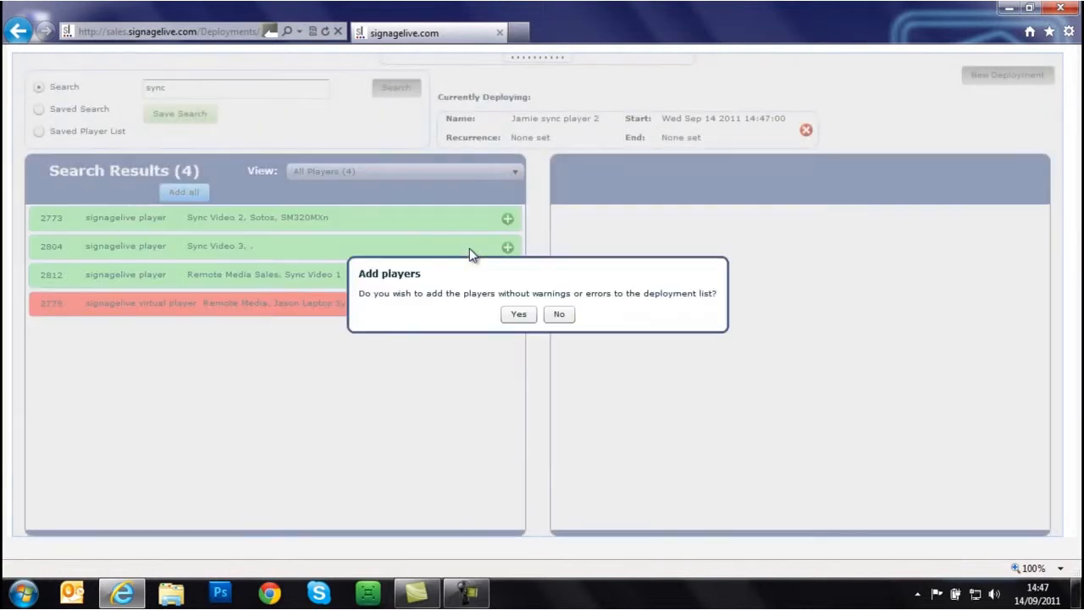
Add only the Sync Video 2 player and deploy the second playlist to it without saving the player list.
left_click(558, 315)
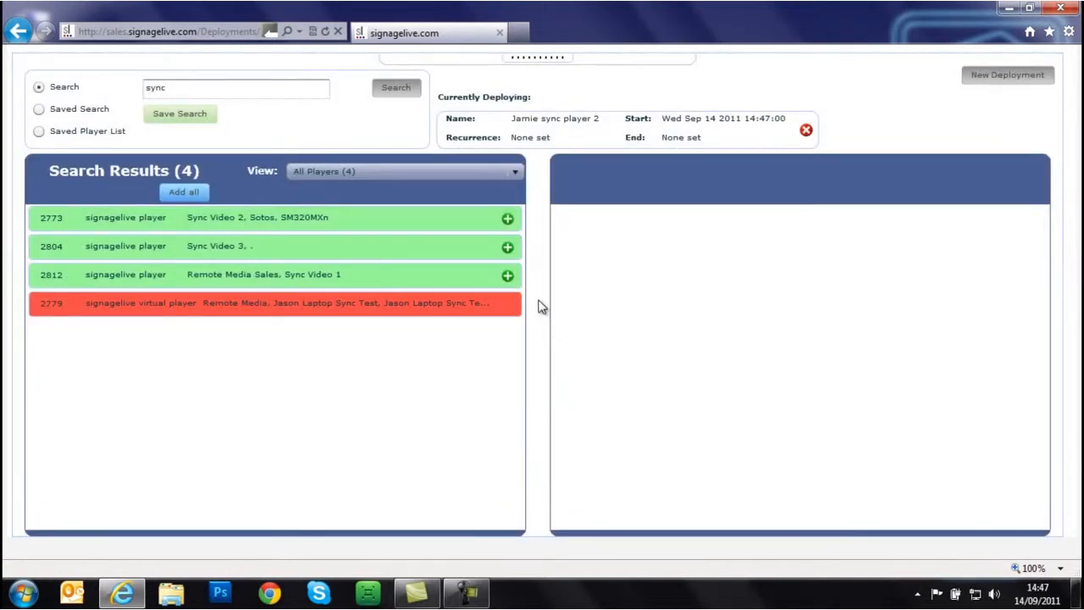
left_click(507, 219)
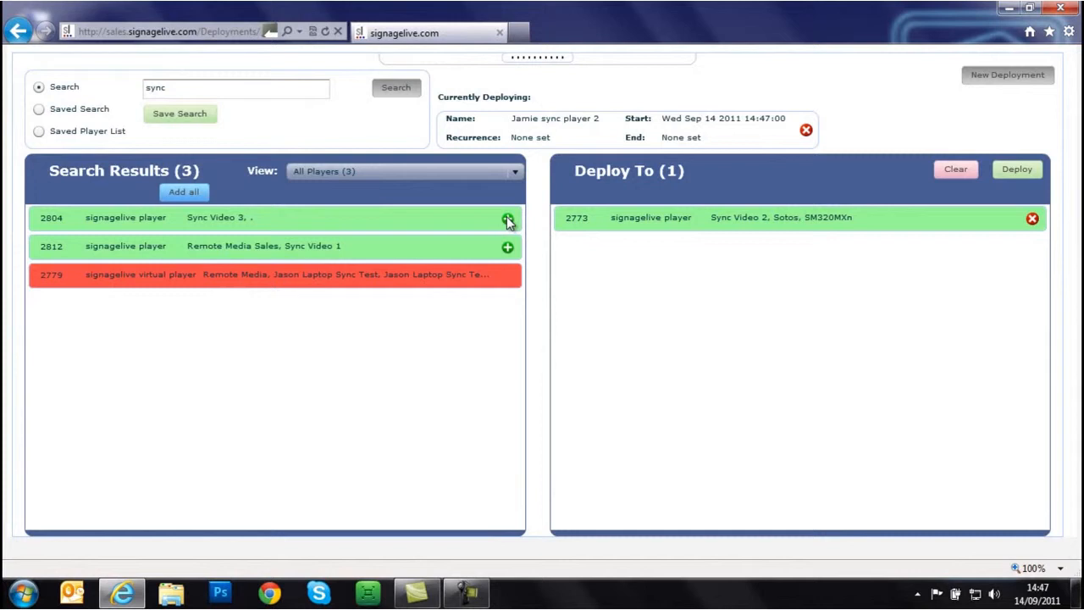
left_click(1026, 171)
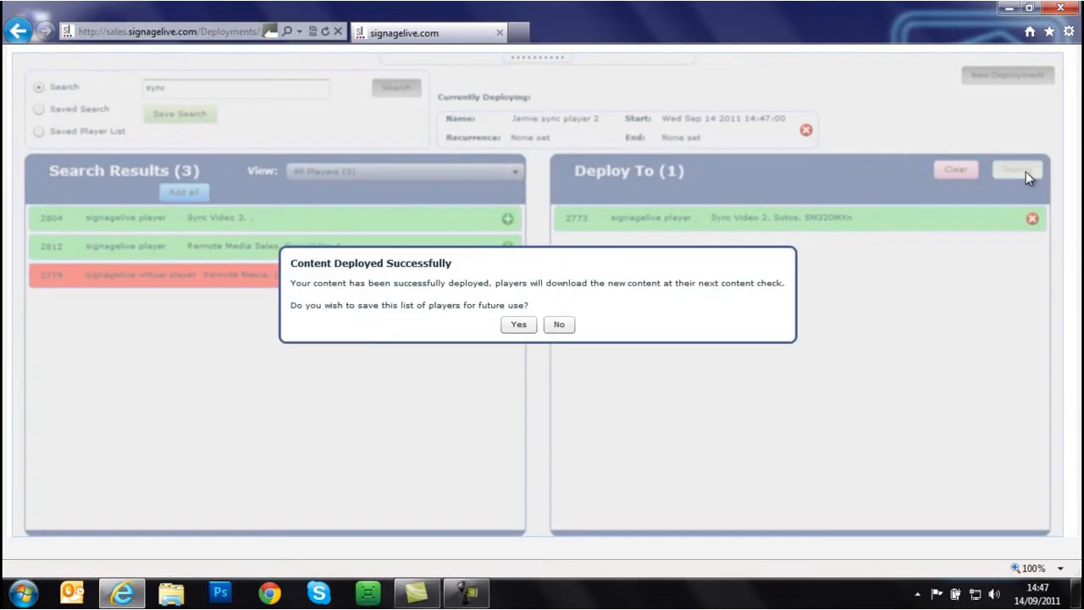
left_click(564, 327)
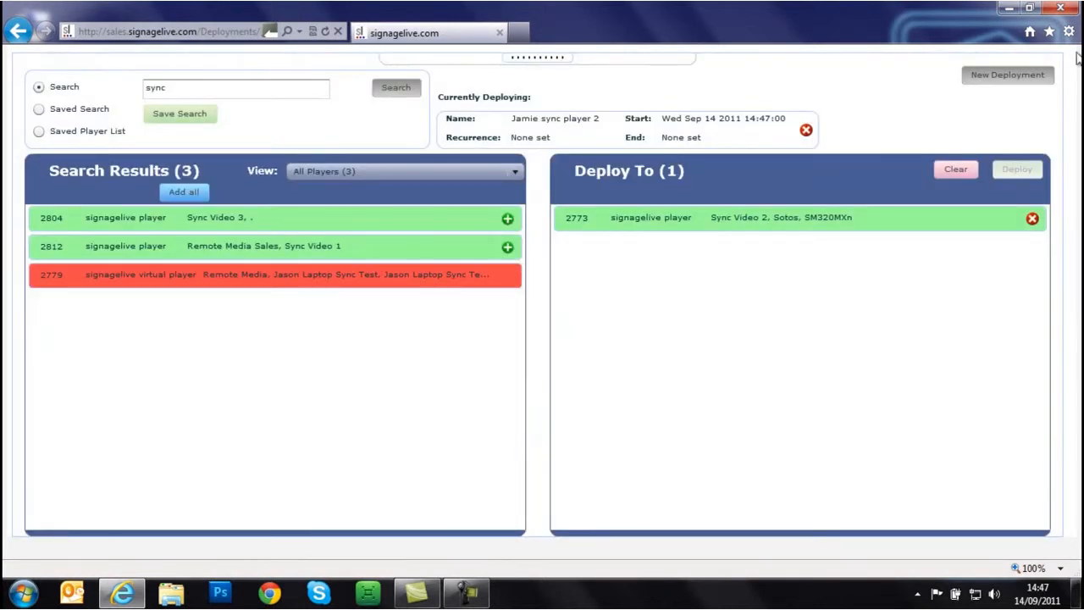
Start another deployment scheduled from now until further notice, with the playlist whose name ends in "sync player 3".
left_click(1045, 76)
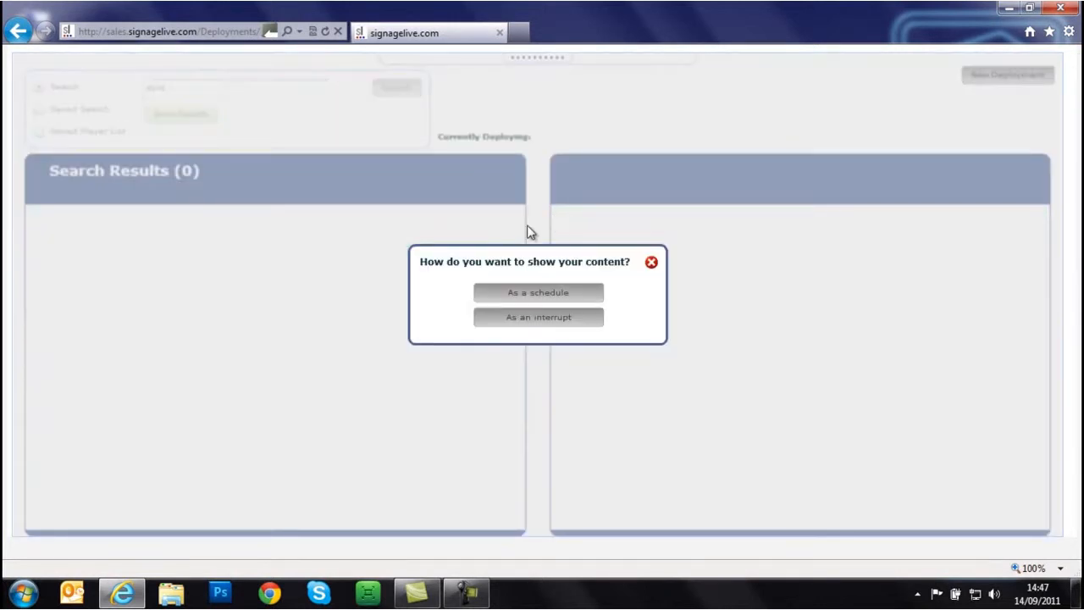
left_click(511, 294)
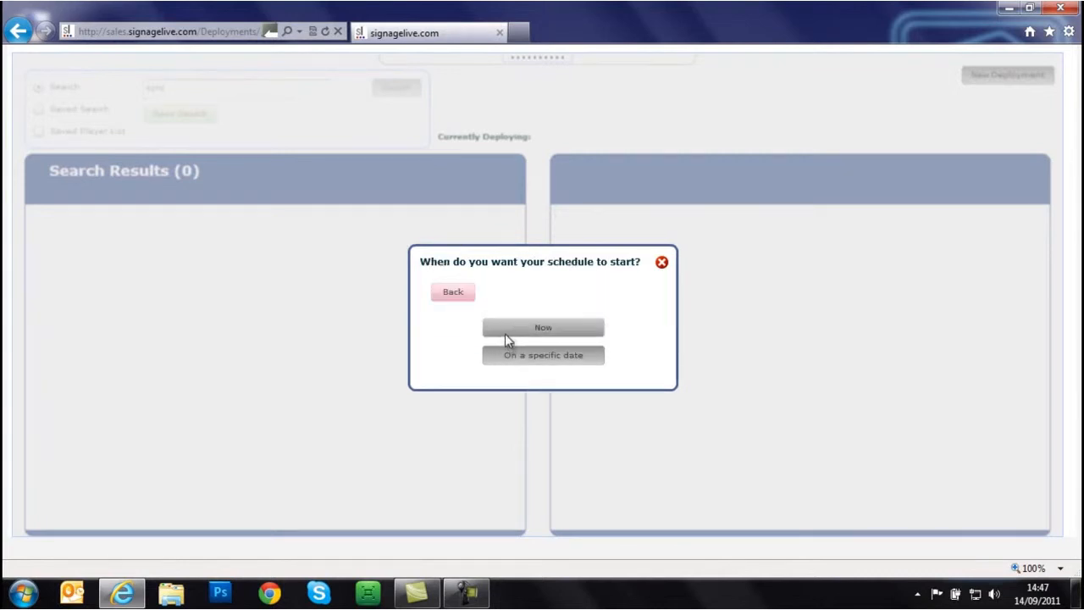
left_click(505, 334)
left_click(504, 331)
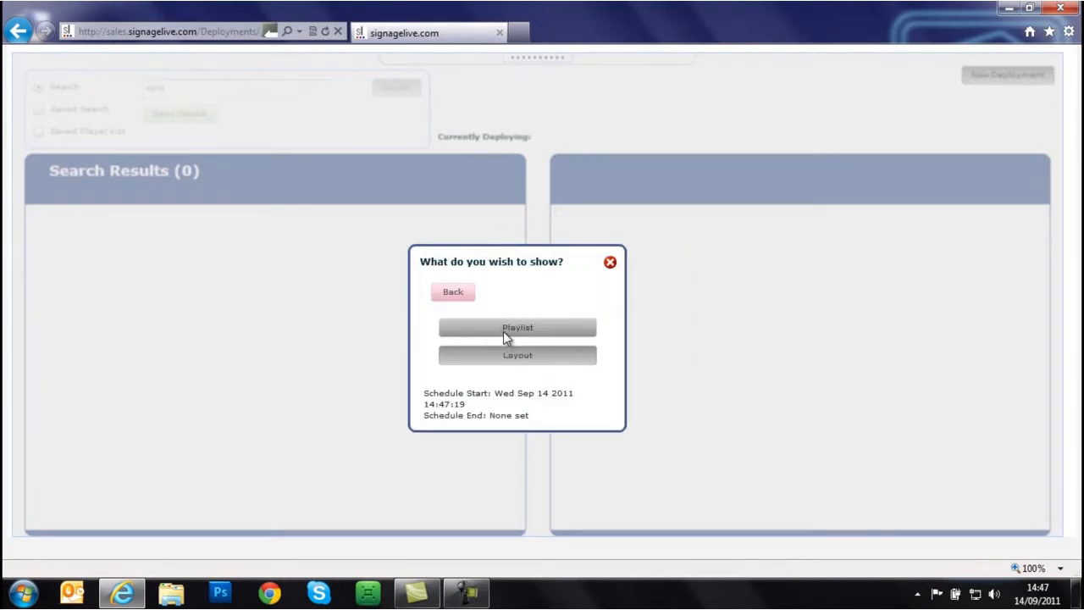
left_click(503, 328)
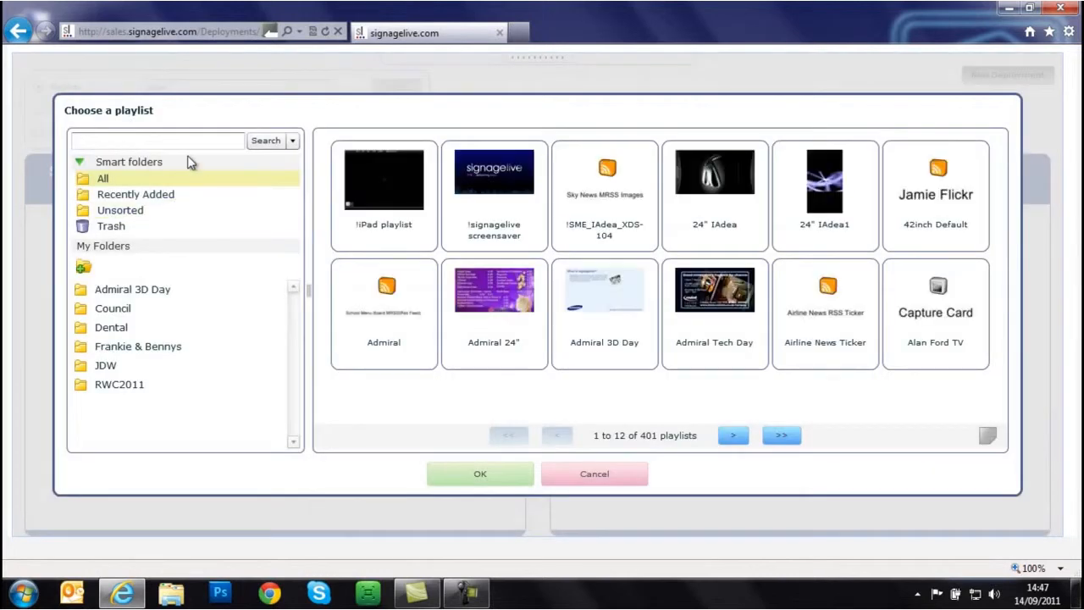
left_click(191, 195)
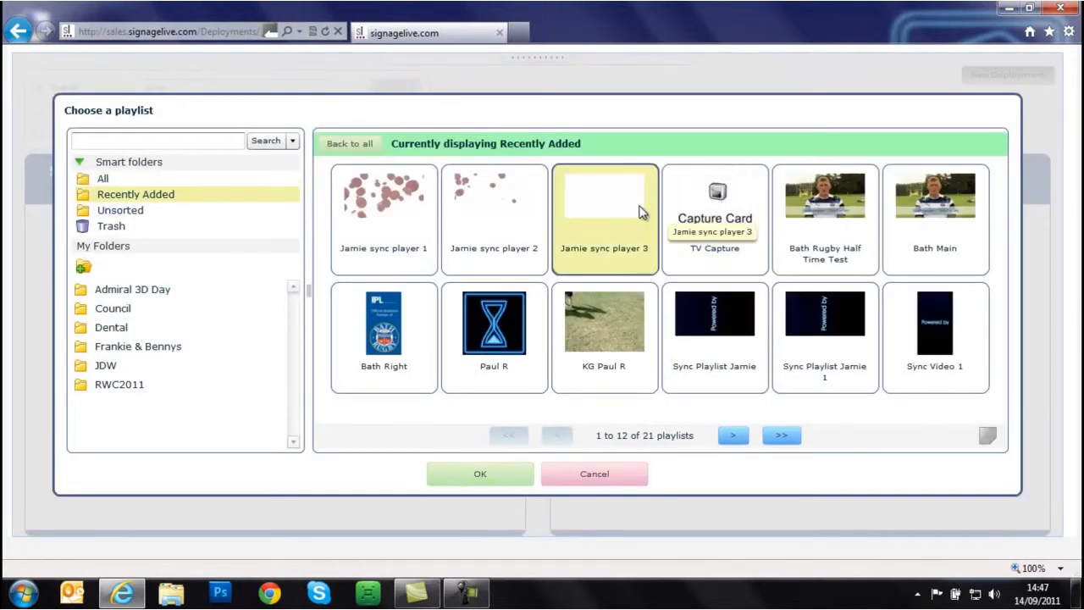
double_click(628, 207)
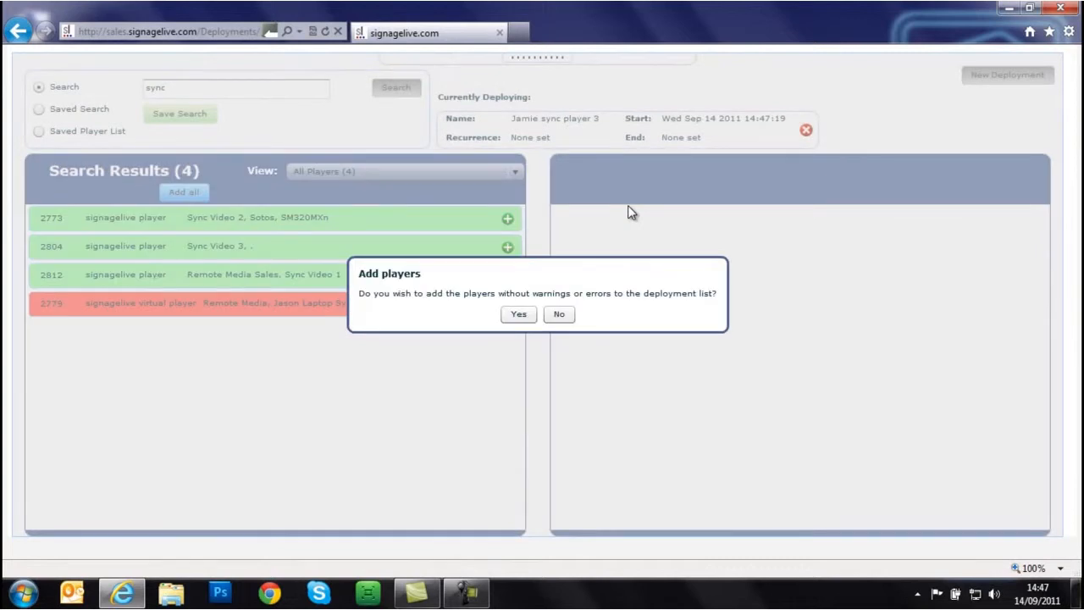
Add only the Sync Video 3 player and deploy the third playlist to it without saving the player list.
left_click(562, 314)
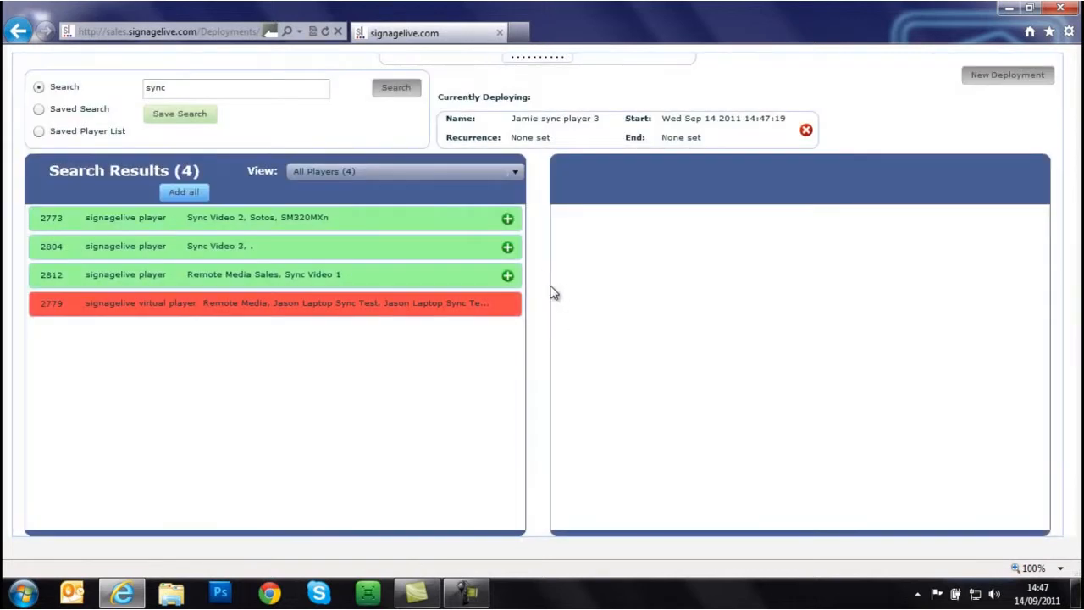
left_click(508, 248)
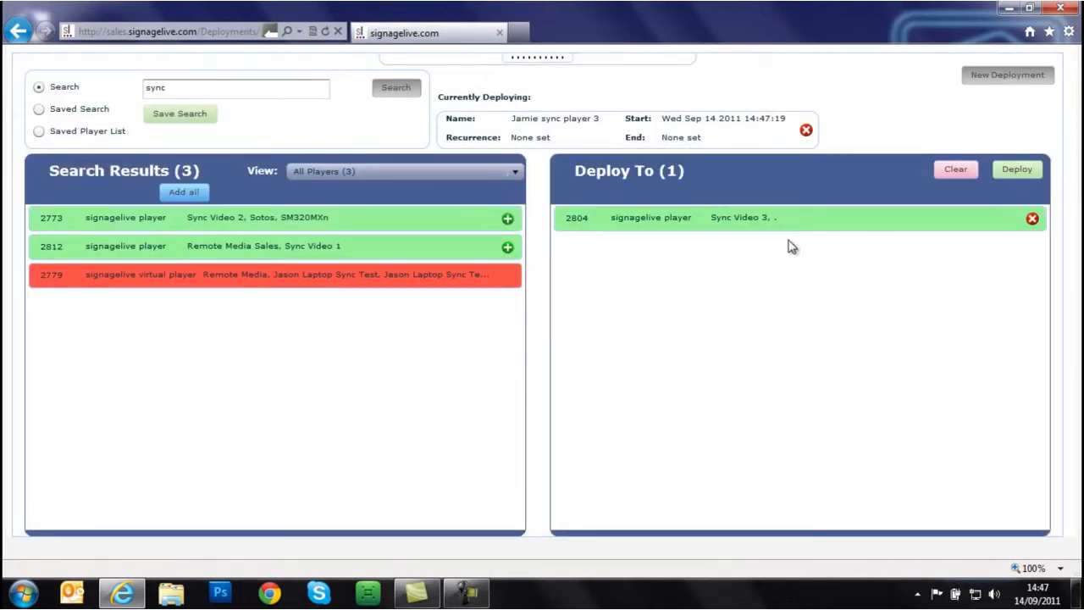
left_click(1007, 168)
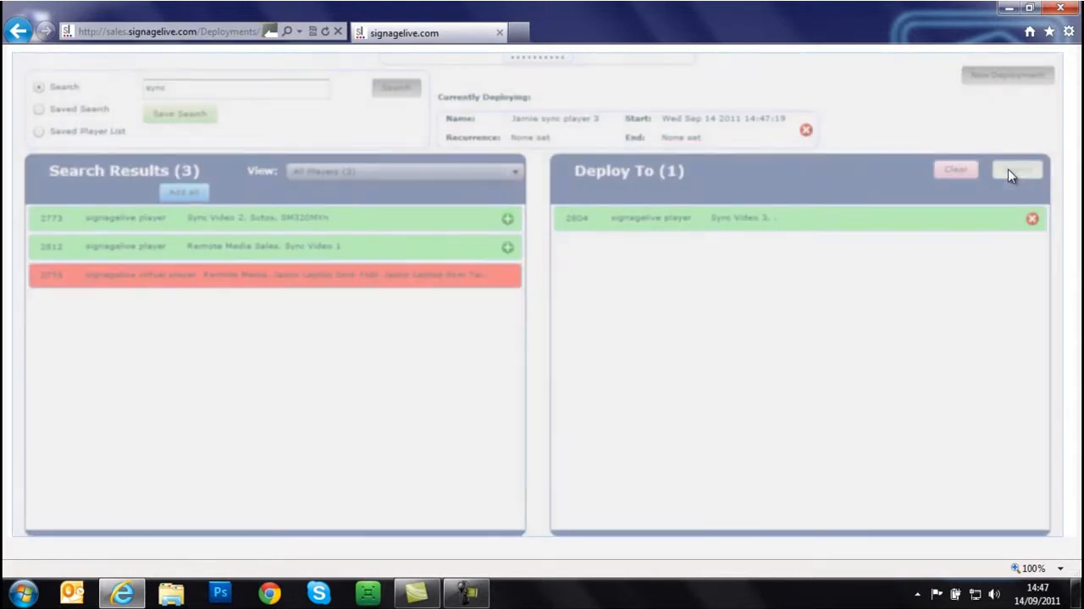
left_click(570, 328)
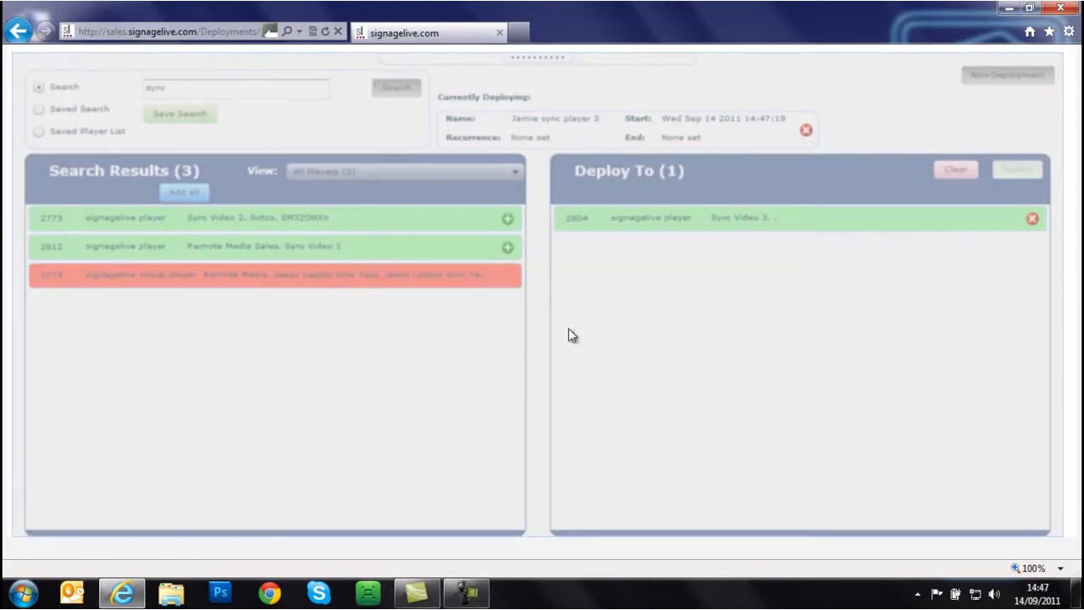